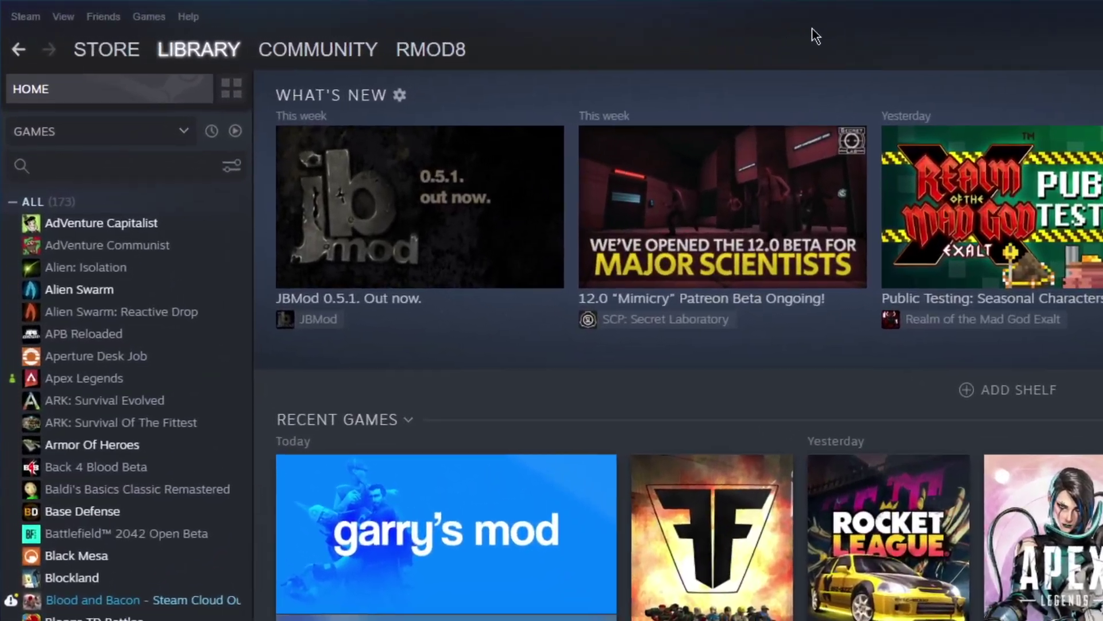
Step: Filter the Steam library to show only tools, hiding games and videos
{"action": "mouse_move", "coordinate": [127, 29]}
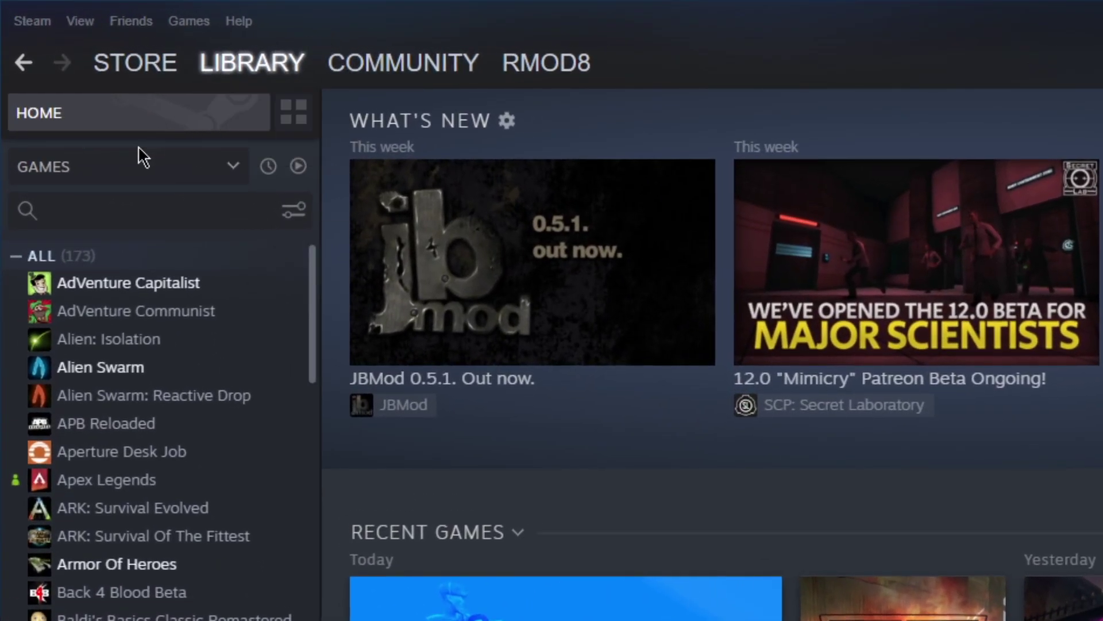
{"action": "left_click", "coordinate": [126, 167]}
{"action": "left_click", "coordinate": [109, 321]}
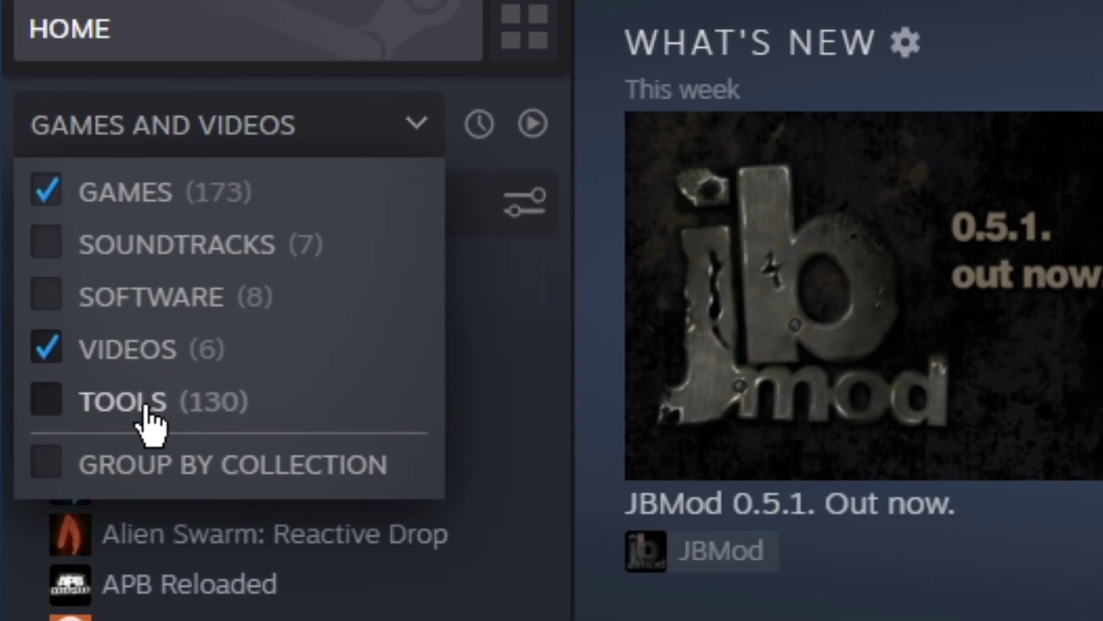
{"action": "left_click", "coordinate": [105, 351]}
{"action": "left_click", "coordinate": [103, 313]}
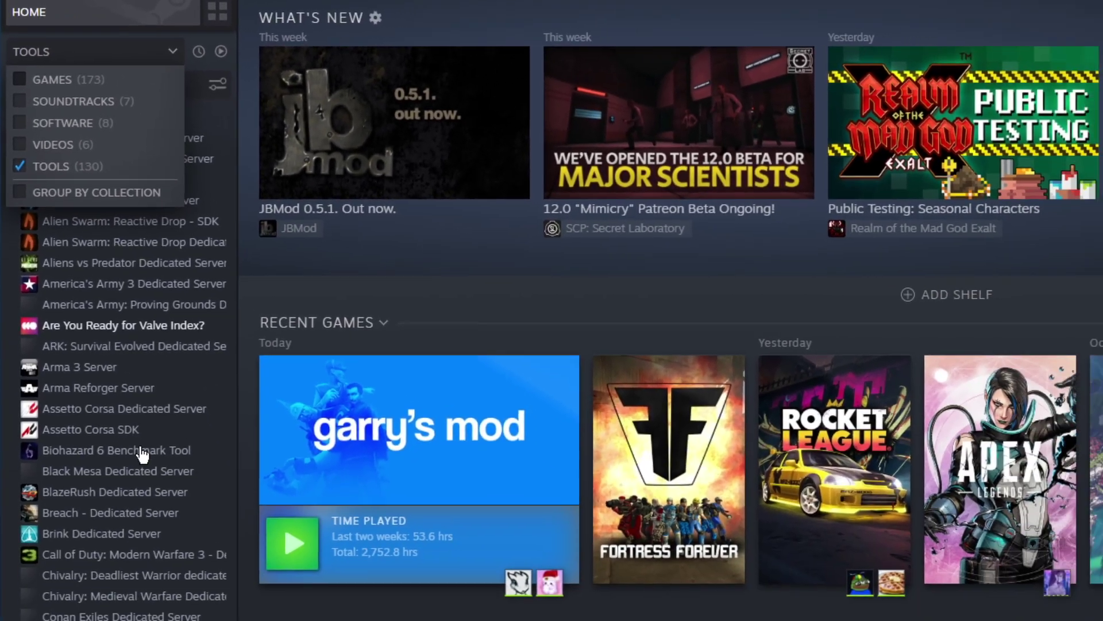
{"action": "scroll", "coordinate": [123, 322], "scroll_direction": "down", "scroll_amount": 15}
{"action": "scroll", "coordinate": [123, 321], "scroll_direction": "down", "scroll_amount": 10}
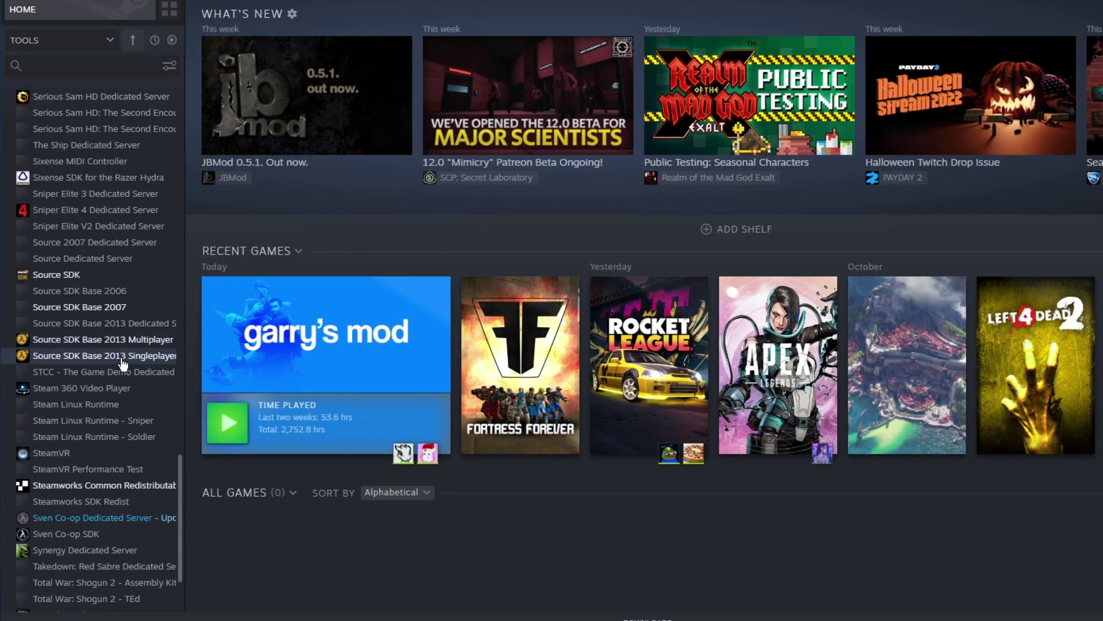
Step: Browse Source SDK Base 2013 Multiplayer's local files and open its bin folder
{"action": "left_click", "coordinate": [102, 361]}
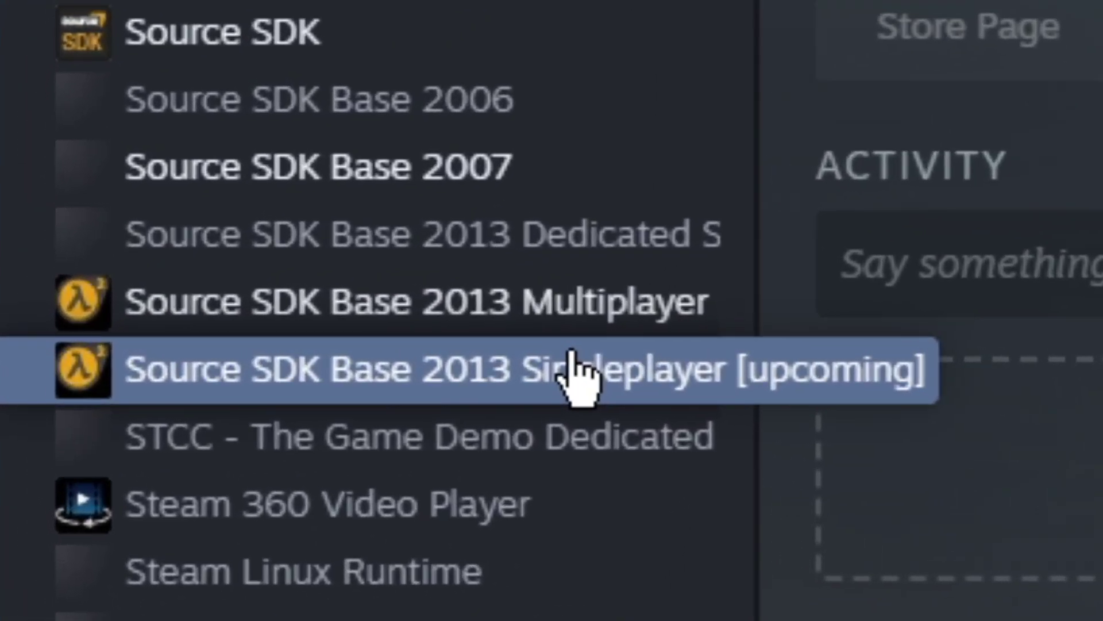
{"action": "left_click", "coordinate": [609, 302]}
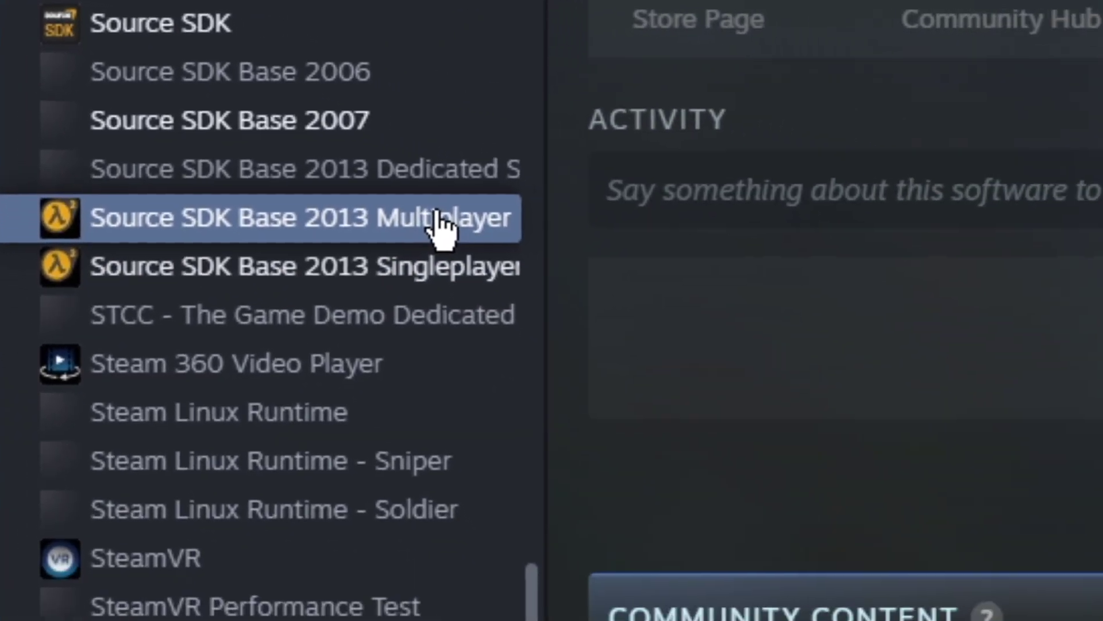
{"action": "right_click", "coordinate": [606, 297]}
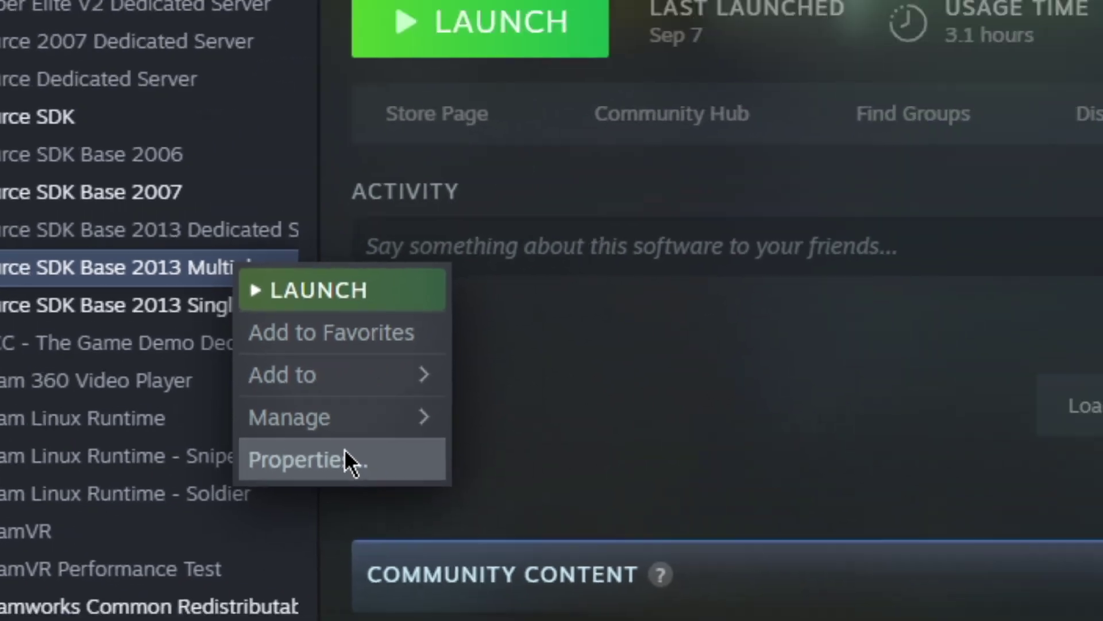
{"action": "left_click", "coordinate": [572, 456]}
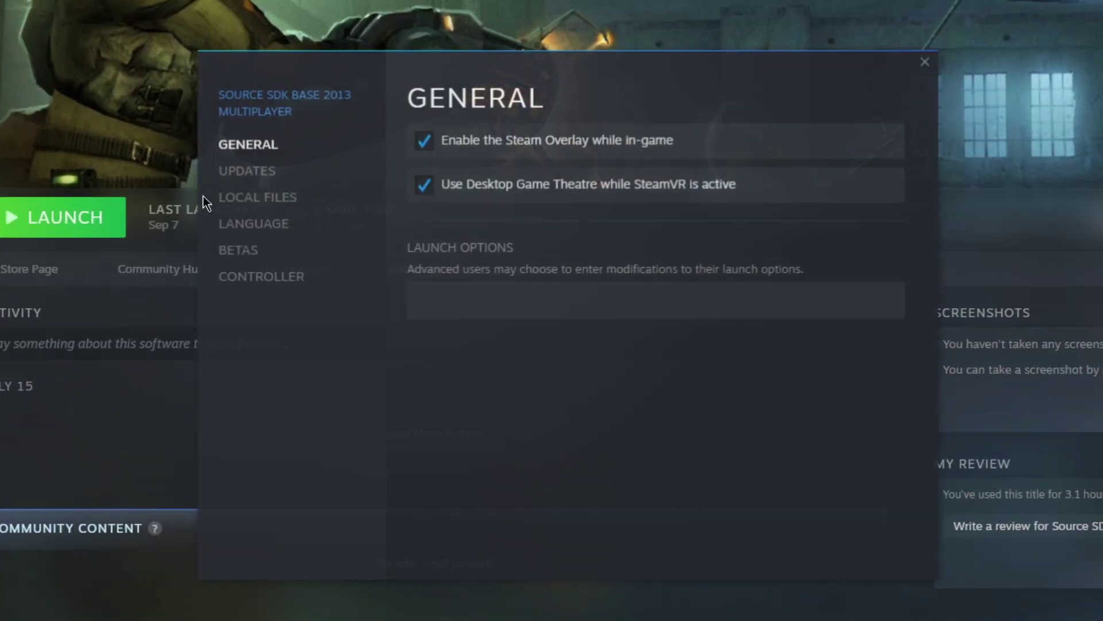
{"action": "left_click", "coordinate": [256, 198]}
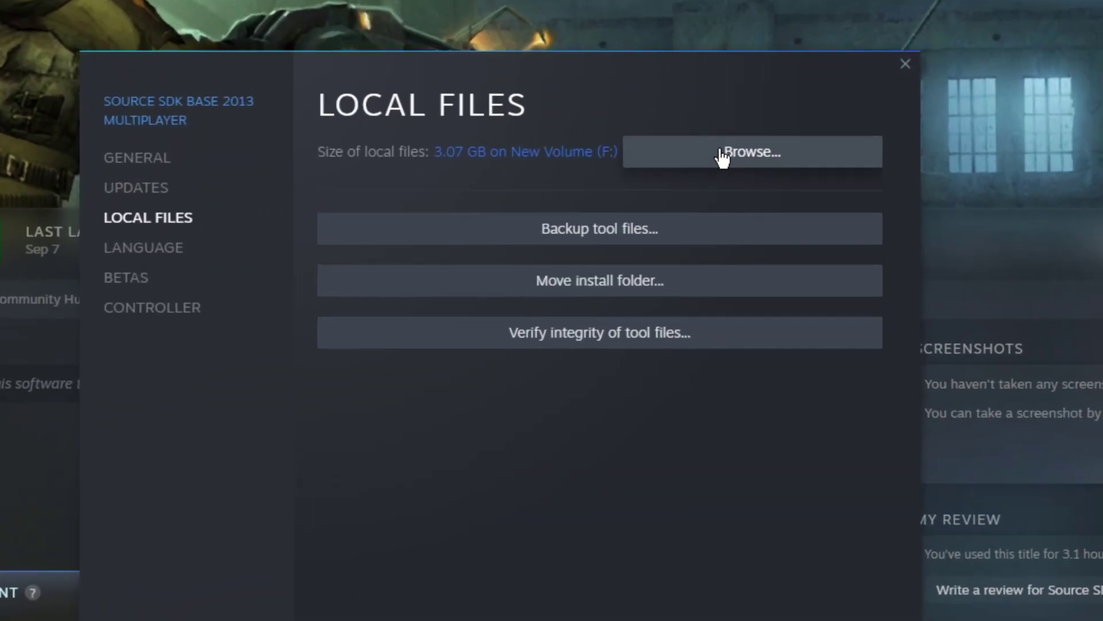
{"action": "left_click", "coordinate": [764, 140]}
{"action": "double_click", "coordinate": [269, 147]}
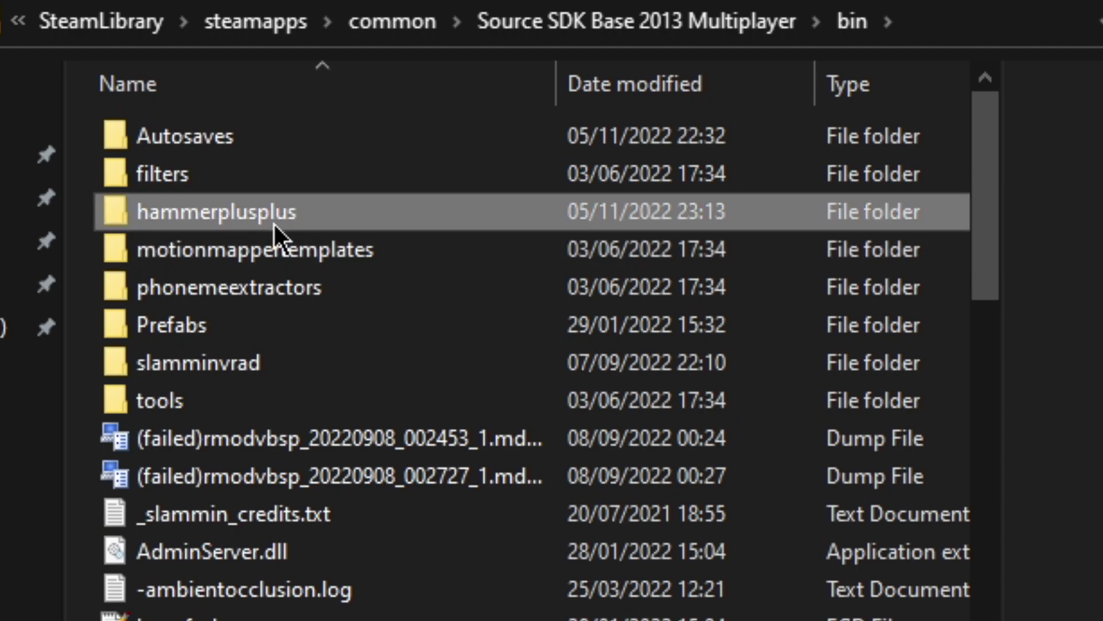
Step: Check the hammerplusplus folder's contents, then delete the folder from bin
{"action": "left_click", "coordinate": [274, 224]}
{"action": "left_click", "coordinate": [293, 239]}
{"action": "left_click", "coordinate": [303, 224]}
{"action": "double_click", "coordinate": [301, 212]}
{"action": "left_click", "coordinate": [302, 212]}
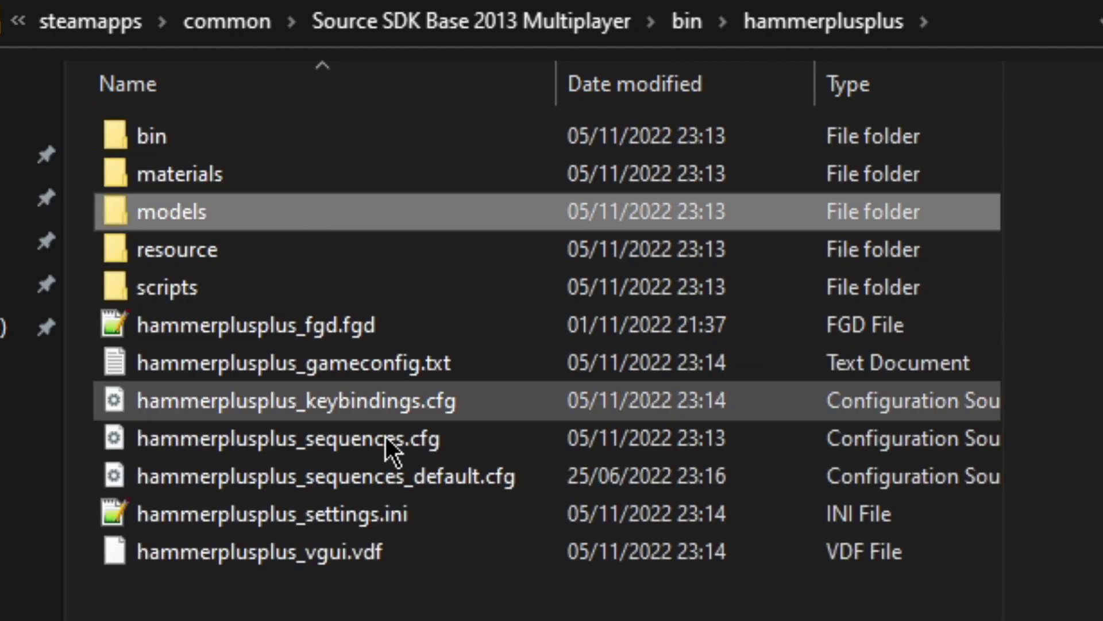
{"action": "left_click", "coordinate": [676, 42]}
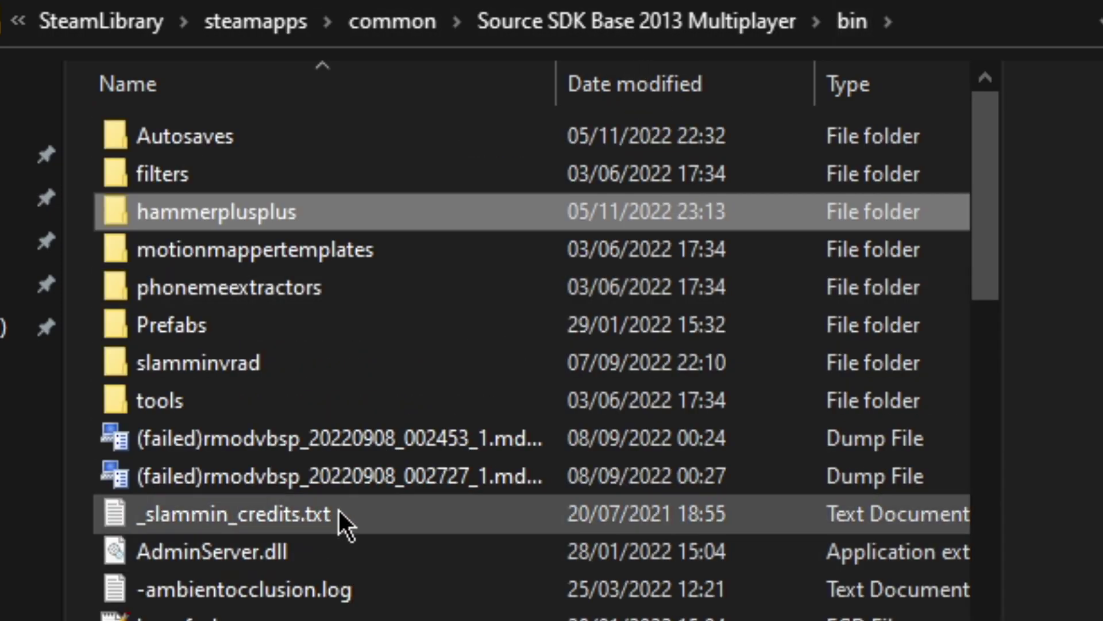
{"action": "key", "text": "Delete"}
Step: Delete hammerplusplus.exe from the bin folder
{"action": "scroll", "coordinate": [396, 247], "scroll_direction": "down", "scroll_amount": 15}
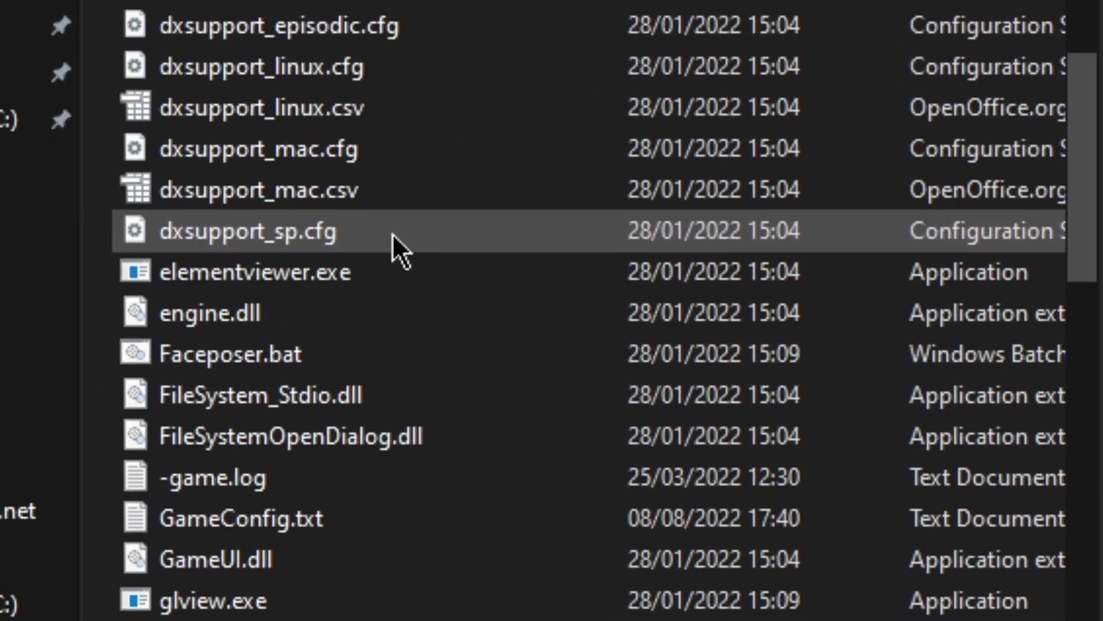
{"action": "left_click", "coordinate": [405, 211]}
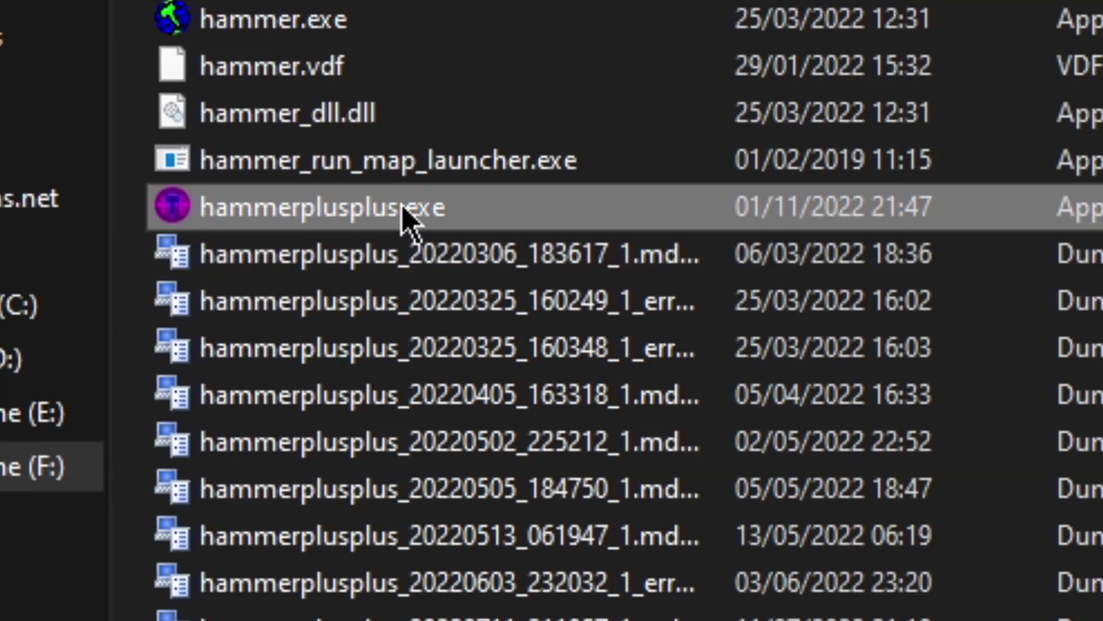
{"action": "key", "text": "Delete"}
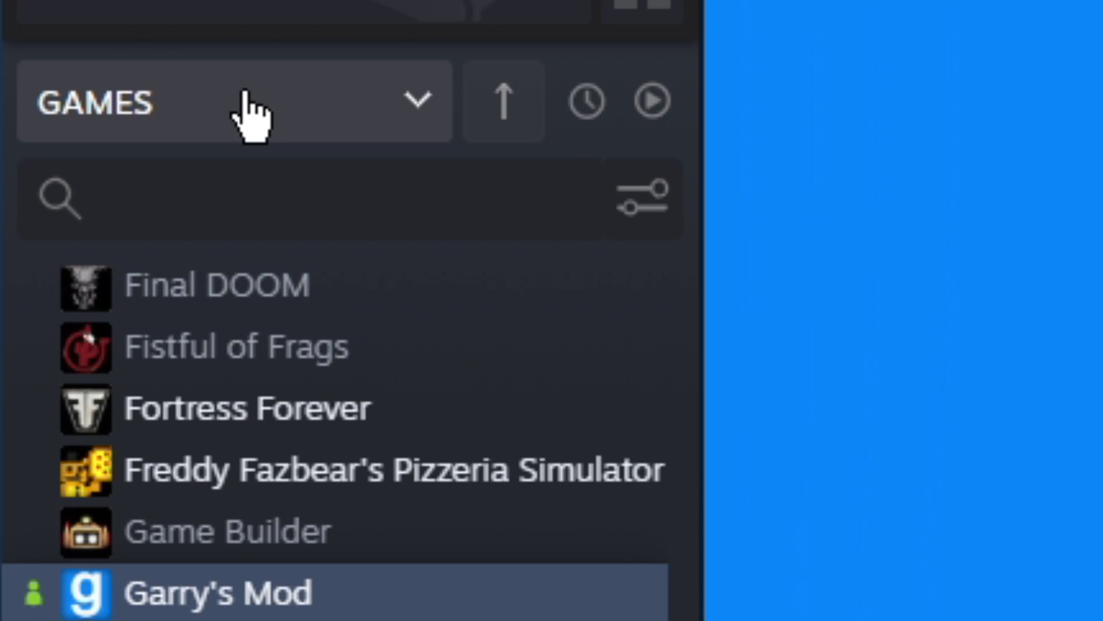
Step: Switch the library filter from Games to Tools and select Source SDK Base 2013 Multiplayer
{"action": "left_click", "coordinate": [276, 118]}
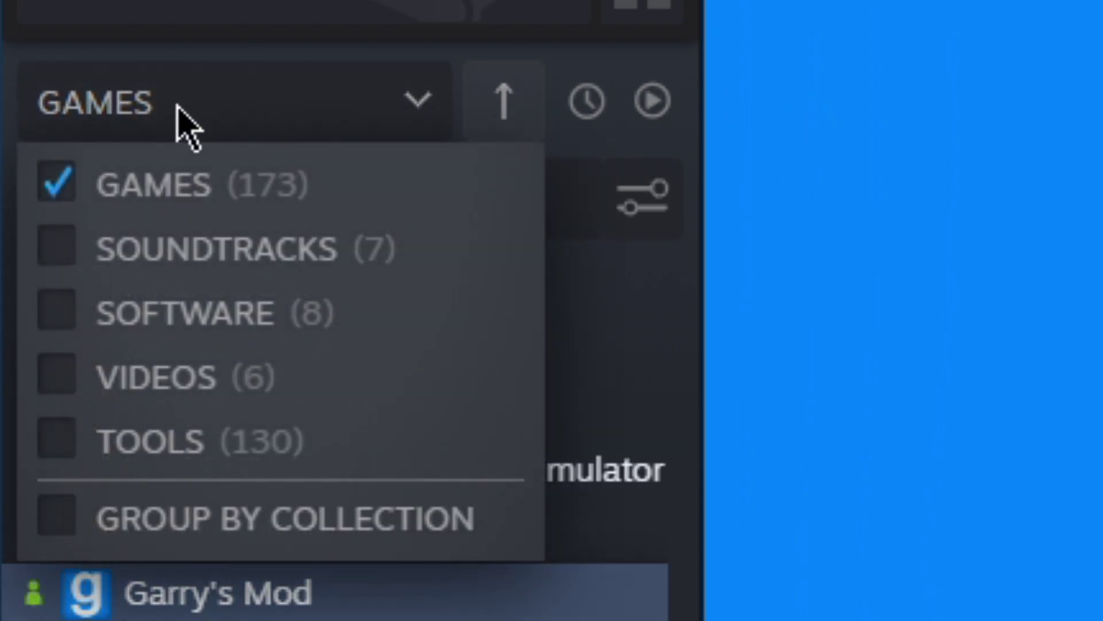
{"action": "left_click", "coordinate": [74, 444]}
{"action": "left_click", "coordinate": [75, 182]}
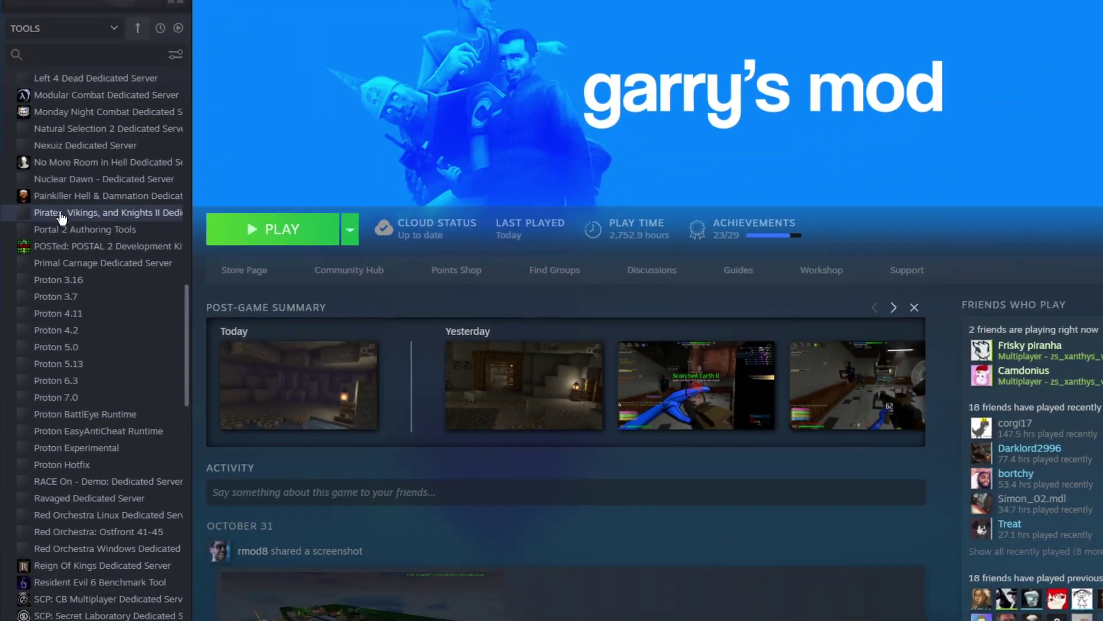
{"action": "scroll", "coordinate": [69, 229], "scroll_direction": "down", "scroll_amount": 8}
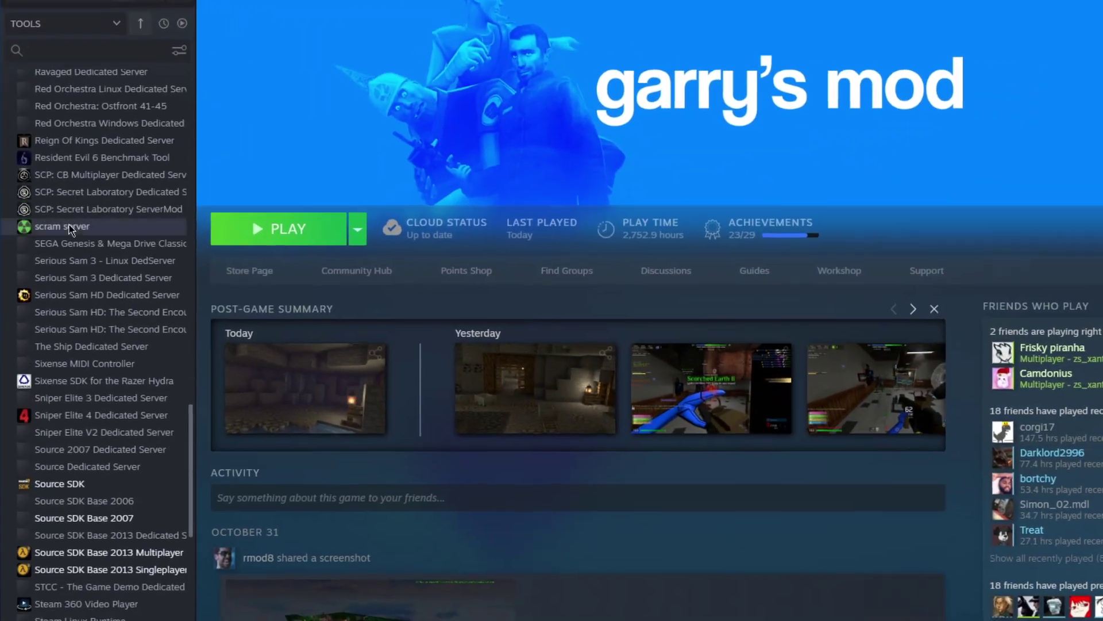
{"action": "scroll", "coordinate": [69, 229], "scroll_direction": "down", "scroll_amount": 6}
{"action": "left_click", "coordinate": [122, 231]}
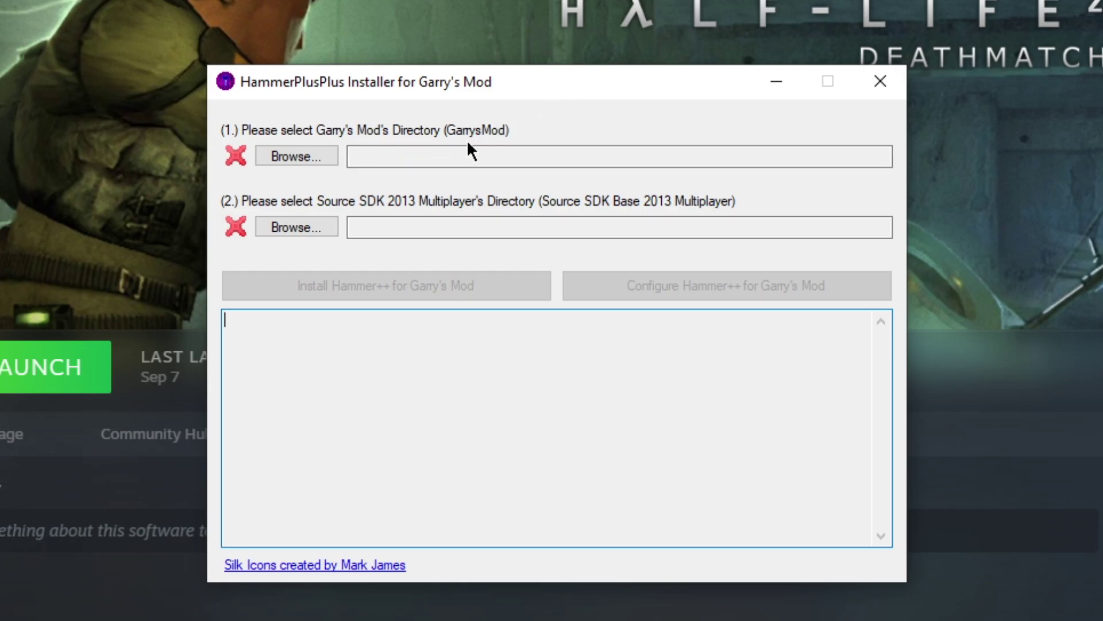
Step: Choose F:\SteamLibrary\steamapps\common\GarrysMod as the Garry's Mod directory
{"action": "left_click", "coordinate": [322, 163]}
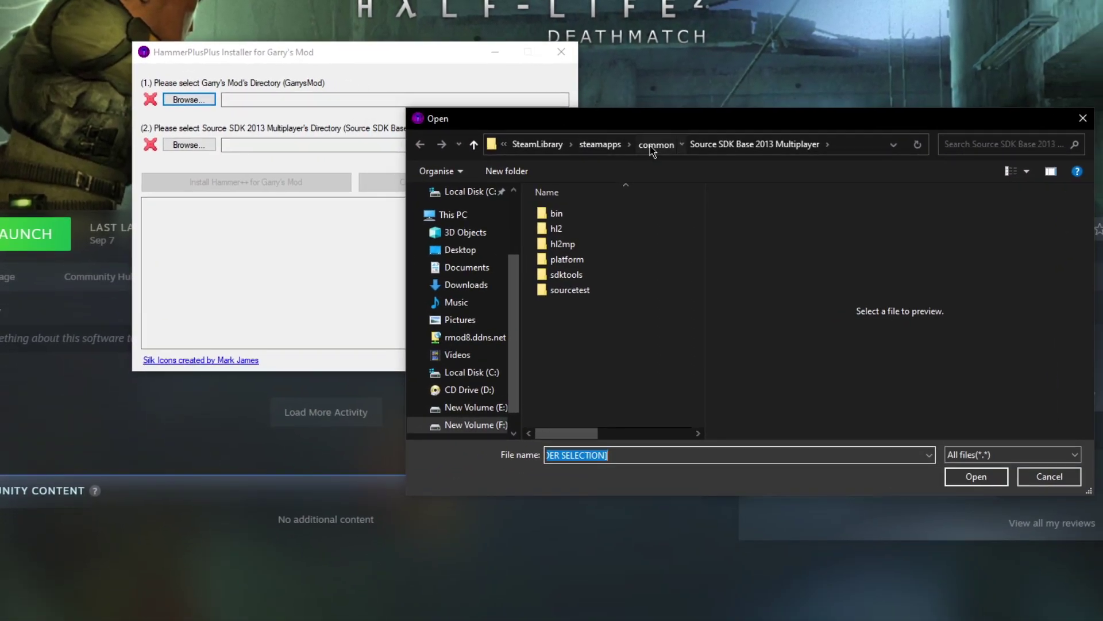
{"action": "left_click", "coordinate": [450, 116]}
{"action": "scroll", "coordinate": [660, 293], "scroll_direction": "up", "scroll_amount": 4}
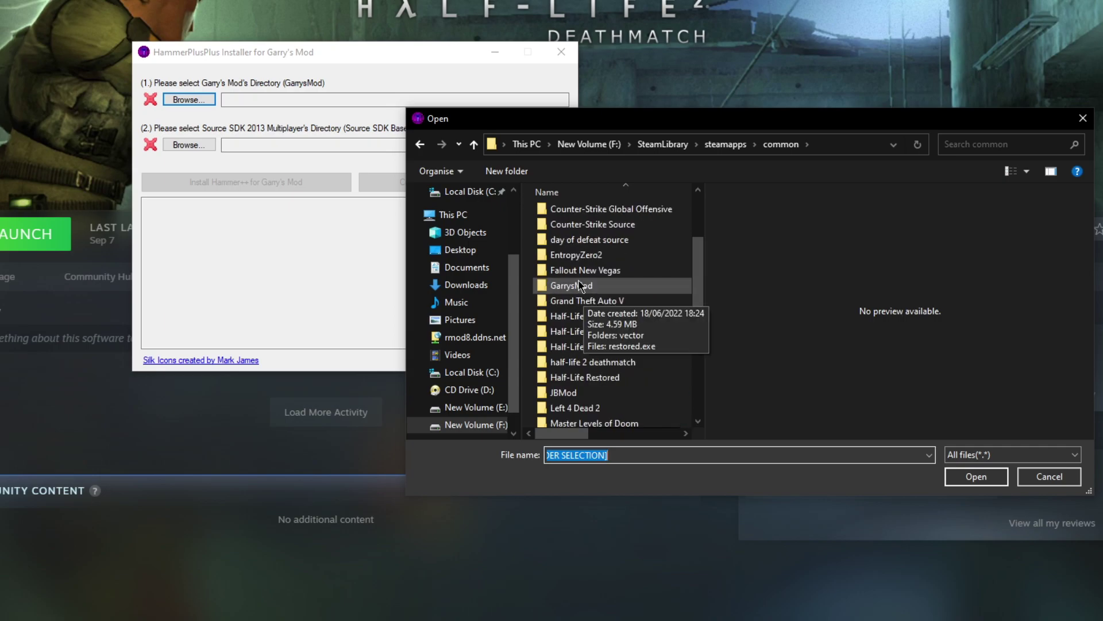
{"action": "left_click", "coordinate": [534, 287]}
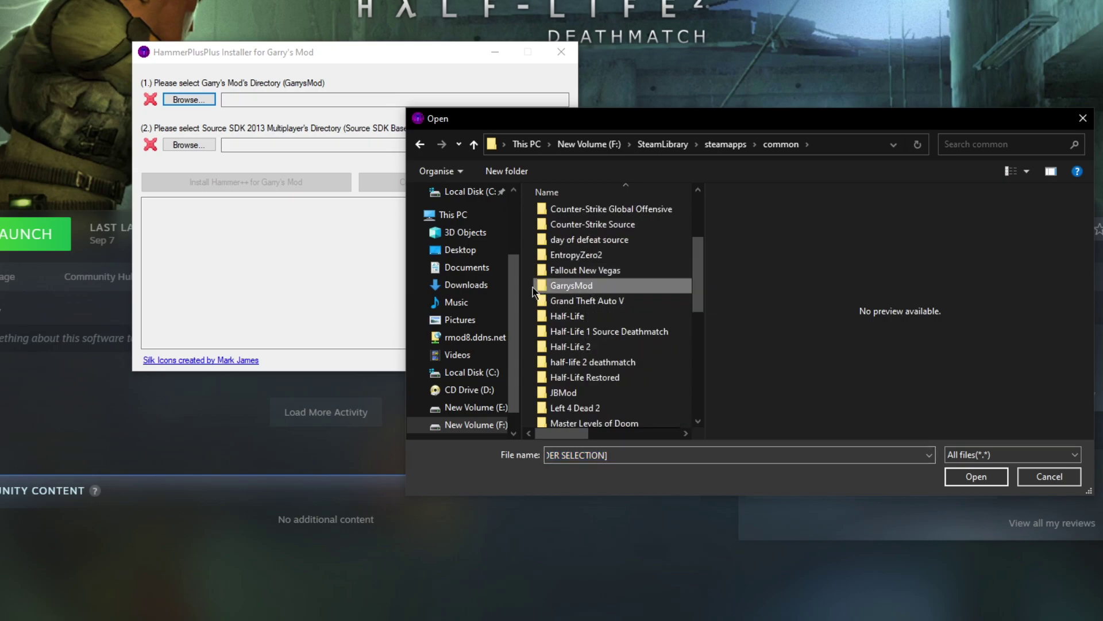
{"action": "double_click", "coordinate": [583, 287]}
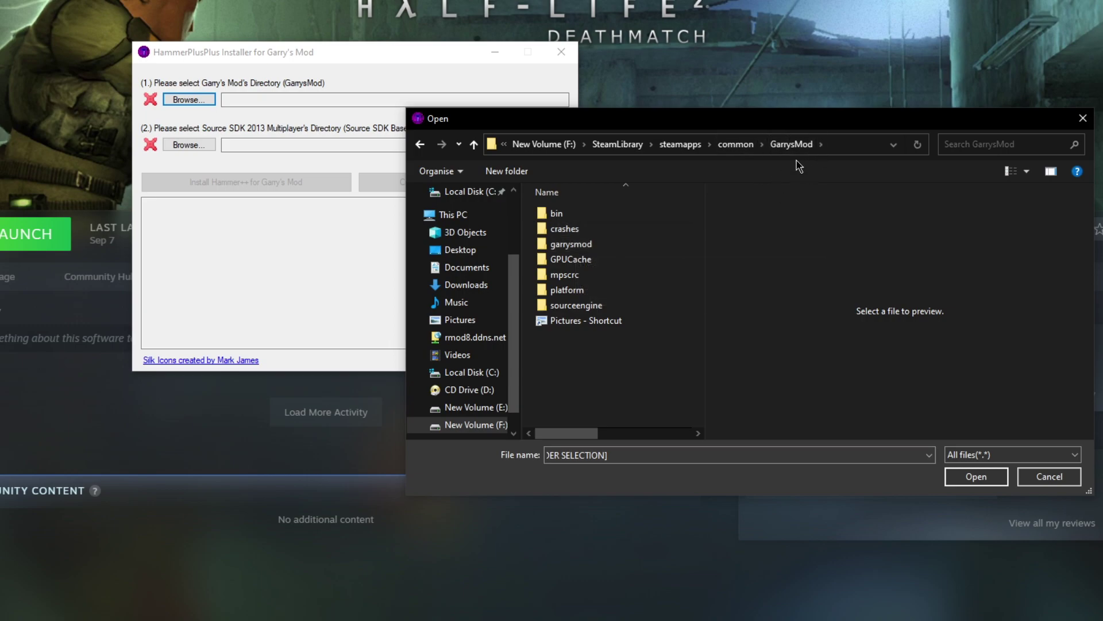
{"action": "left_click", "coordinate": [564, 247]}
{"action": "double_click", "coordinate": [650, 249]}
{"action": "left_click", "coordinate": [665, 148]}
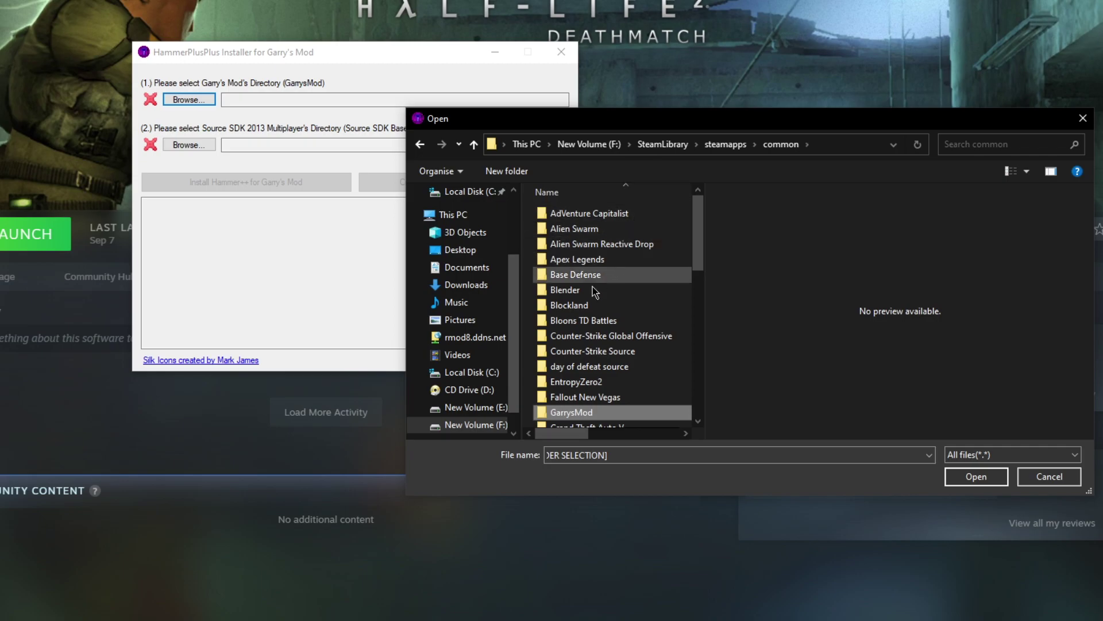
{"action": "double_click", "coordinate": [584, 413]}
{"action": "left_click", "coordinate": [971, 476]}
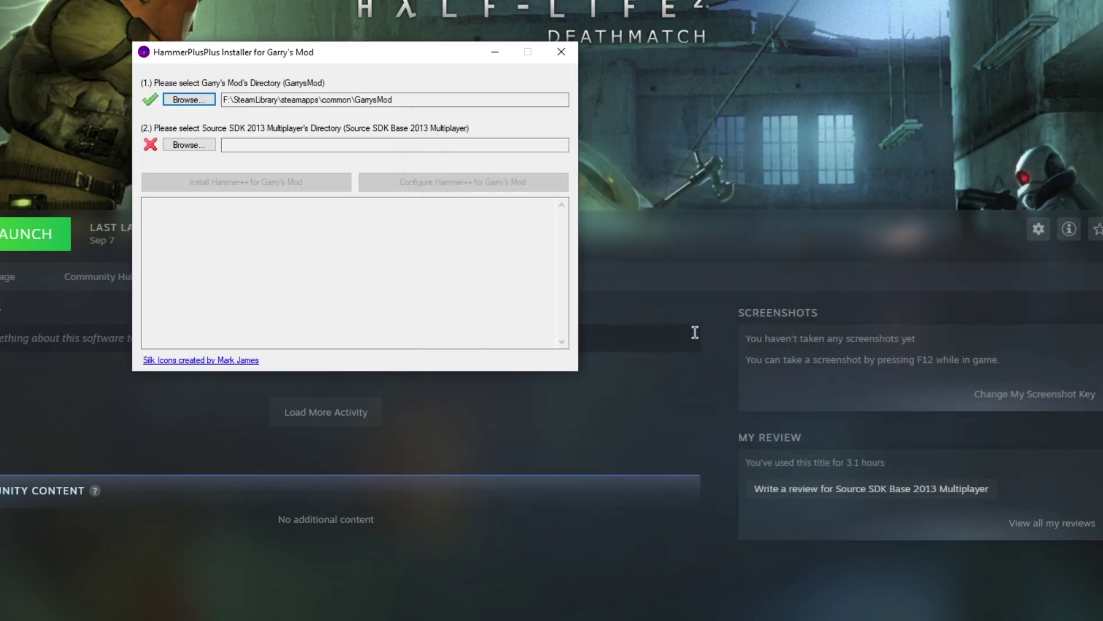
Step: Set the Source SDK Base 2013 Multiplayer folder as the SDK directory
{"action": "left_click", "coordinate": [414, 100]}
{"action": "left_click", "coordinate": [193, 148]}
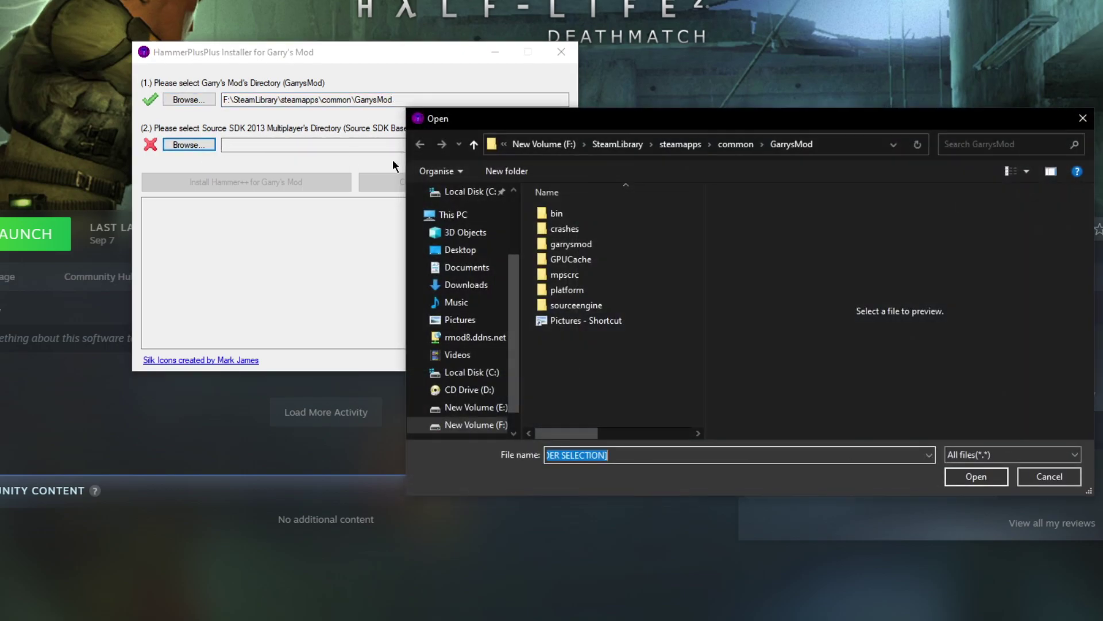
{"action": "scroll", "coordinate": [600, 361], "scroll_direction": "down", "scroll_amount": 10}
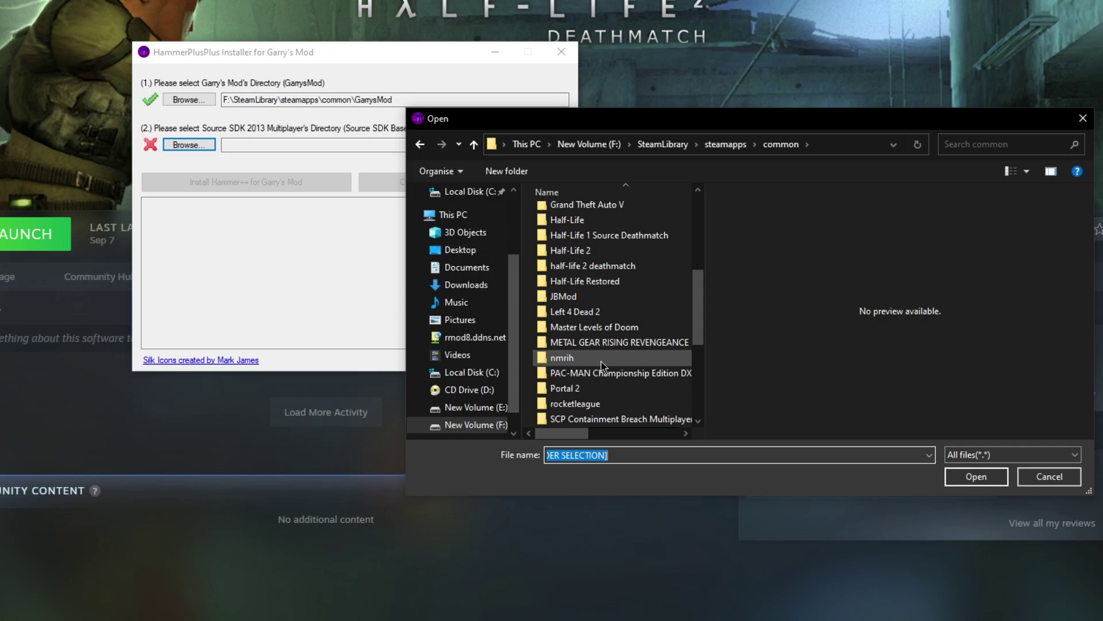
{"action": "double_click", "coordinate": [632, 311]}
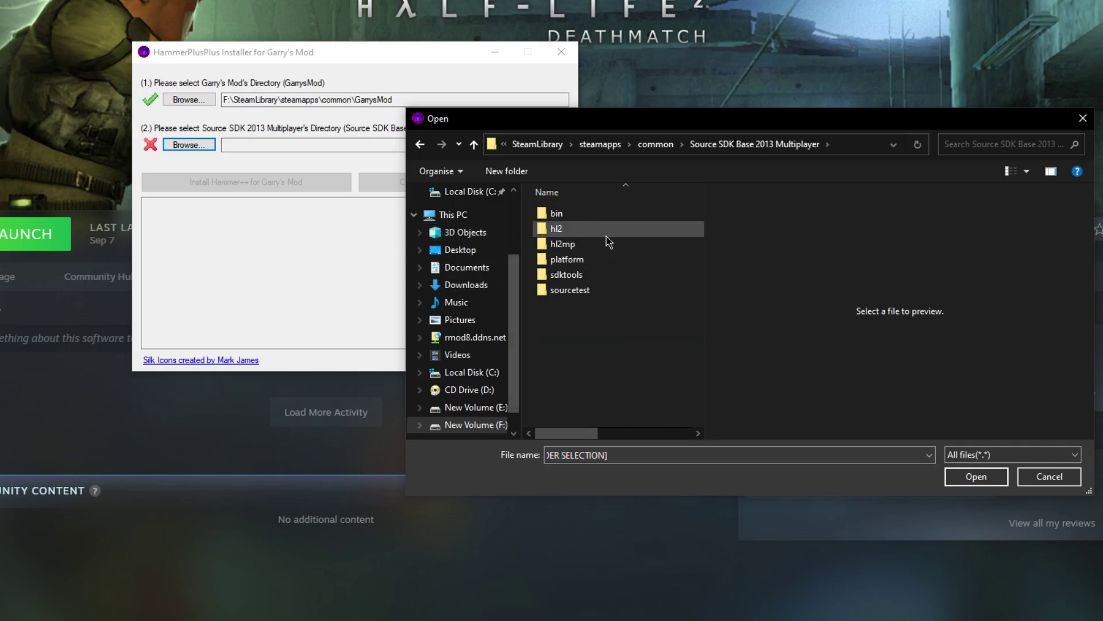
{"action": "left_click", "coordinate": [976, 476]}
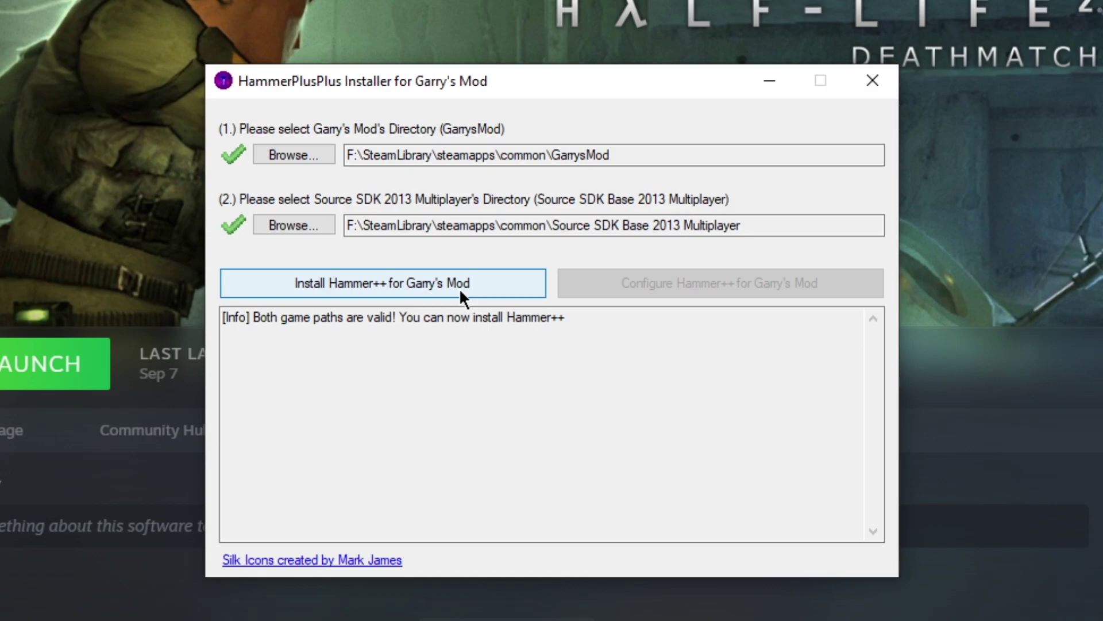
Step: Install Hammer++ for Garry's Mod and dismiss the installation notice
{"action": "left_click", "coordinate": [460, 290]}
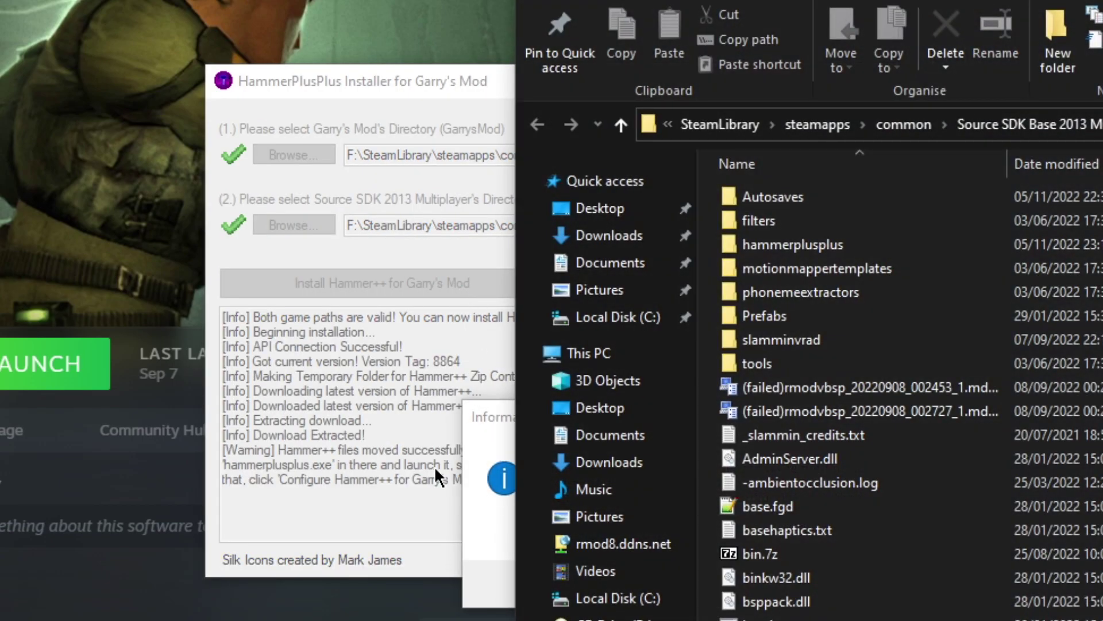
{"action": "left_click", "coordinate": [474, 447]}
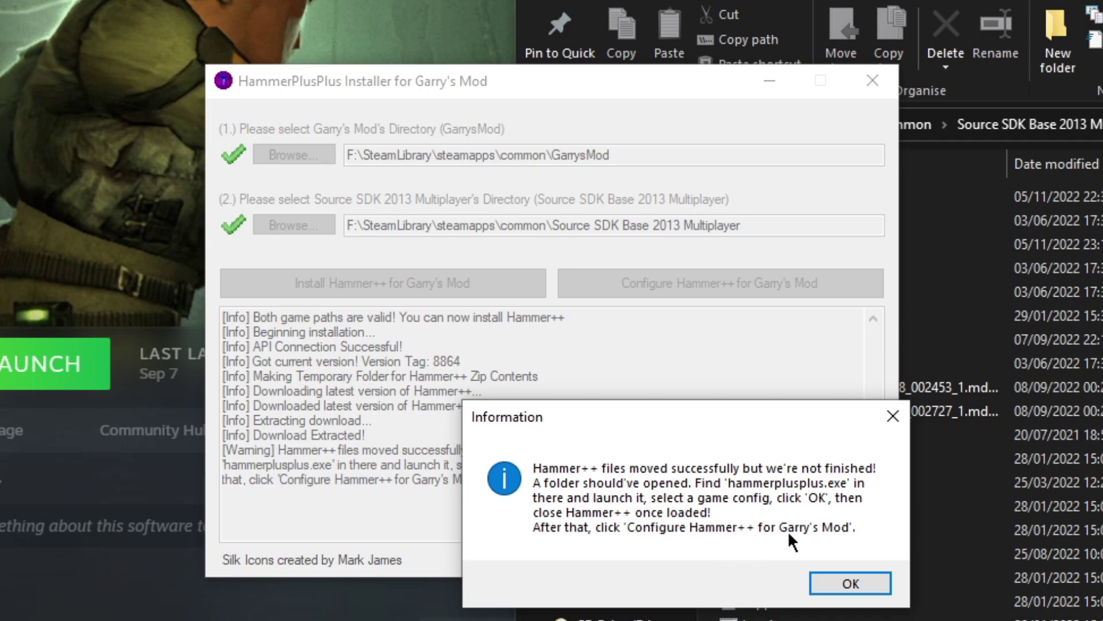
{"action": "left_click", "coordinate": [850, 582]}
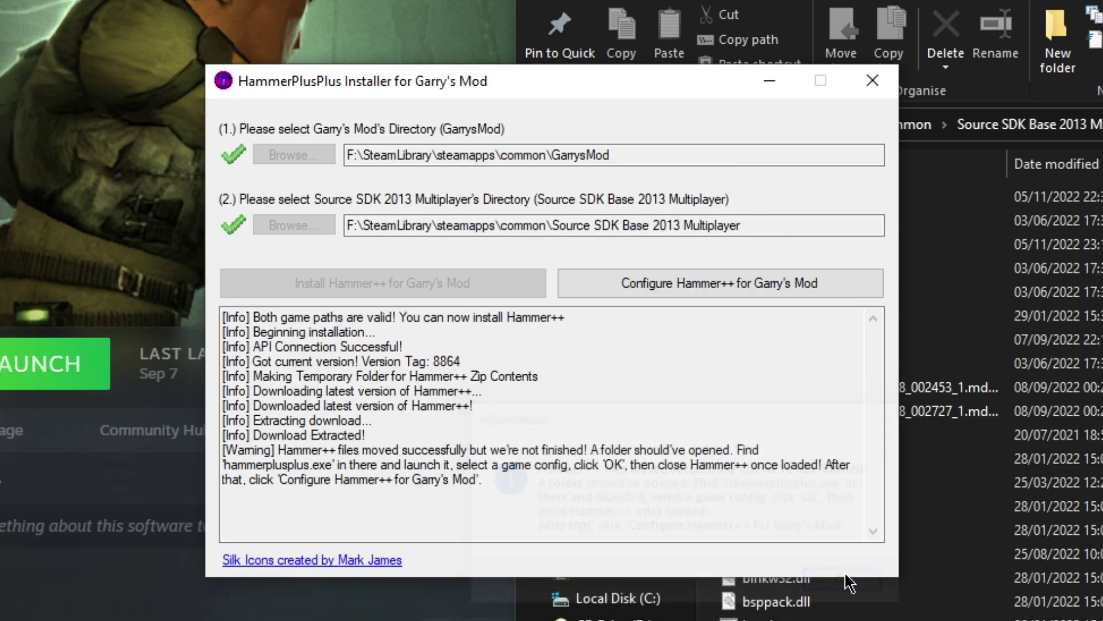
Step: Launch hammerplusplus.exe from the SDK's bin folder in File Explorer
{"action": "left_click", "coordinate": [757, 289]}
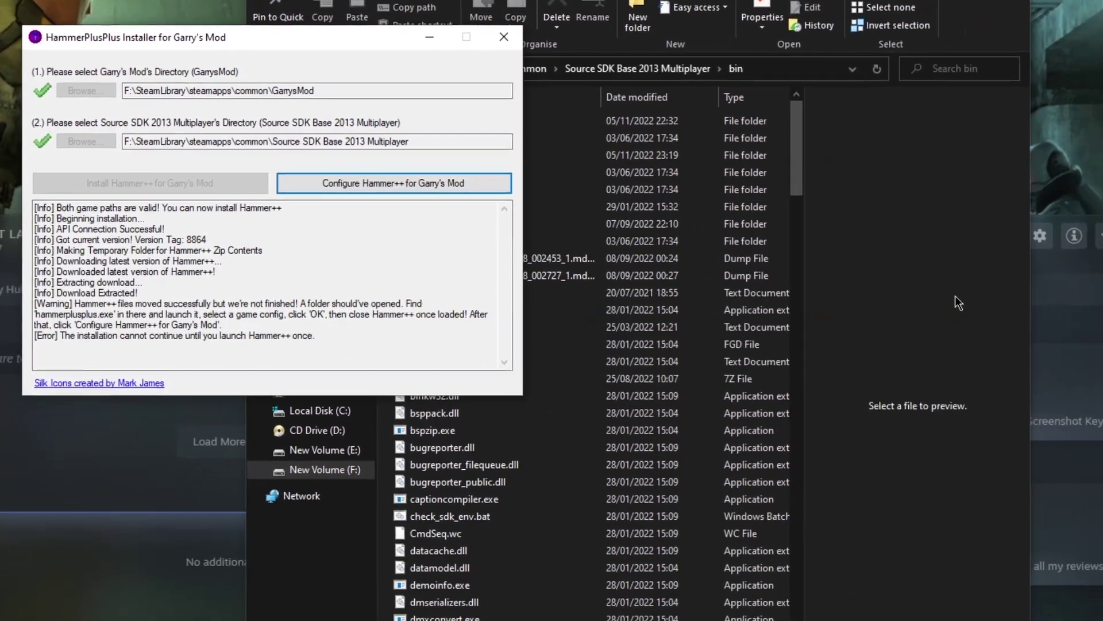
{"action": "left_click", "coordinate": [955, 295]}
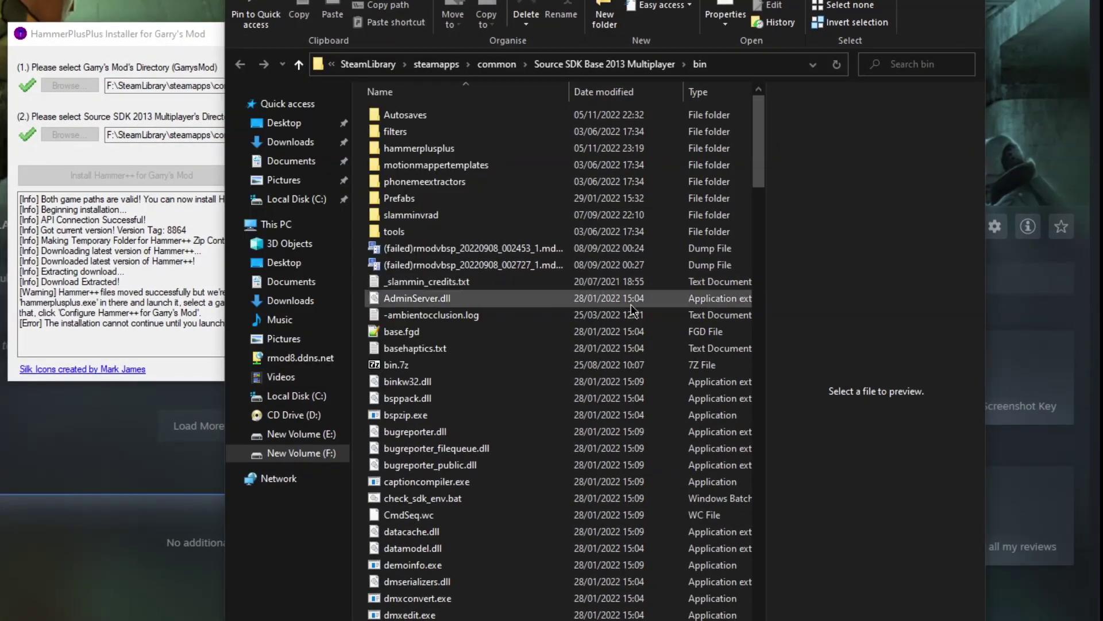
{"action": "scroll", "coordinate": [587, 459], "scroll_direction": "down", "scroll_amount": 11}
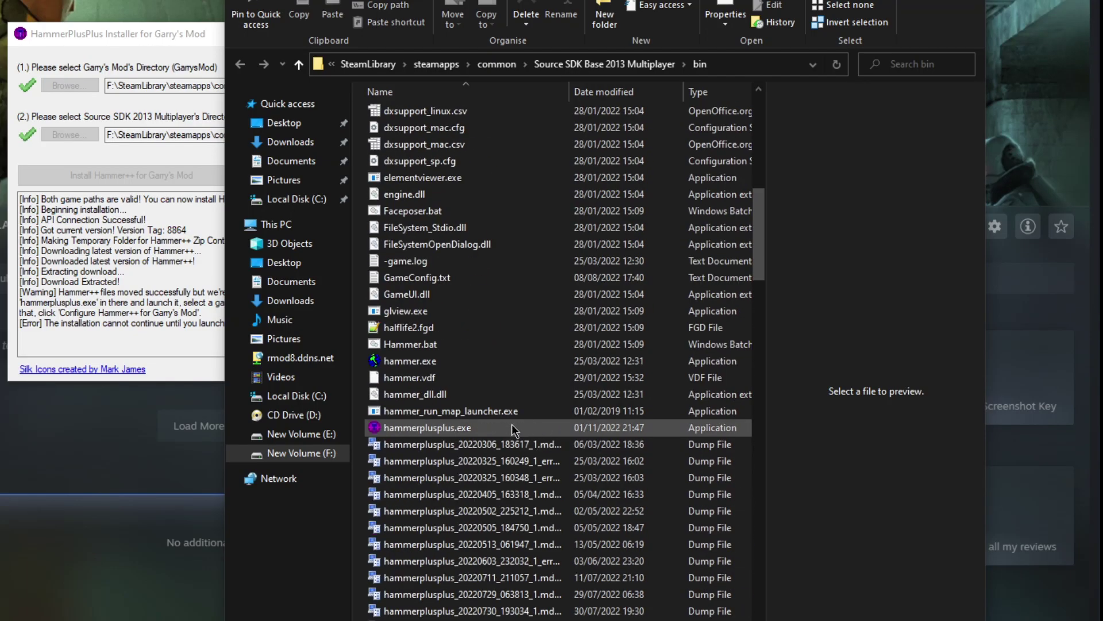
{"action": "left_click", "coordinate": [512, 425]}
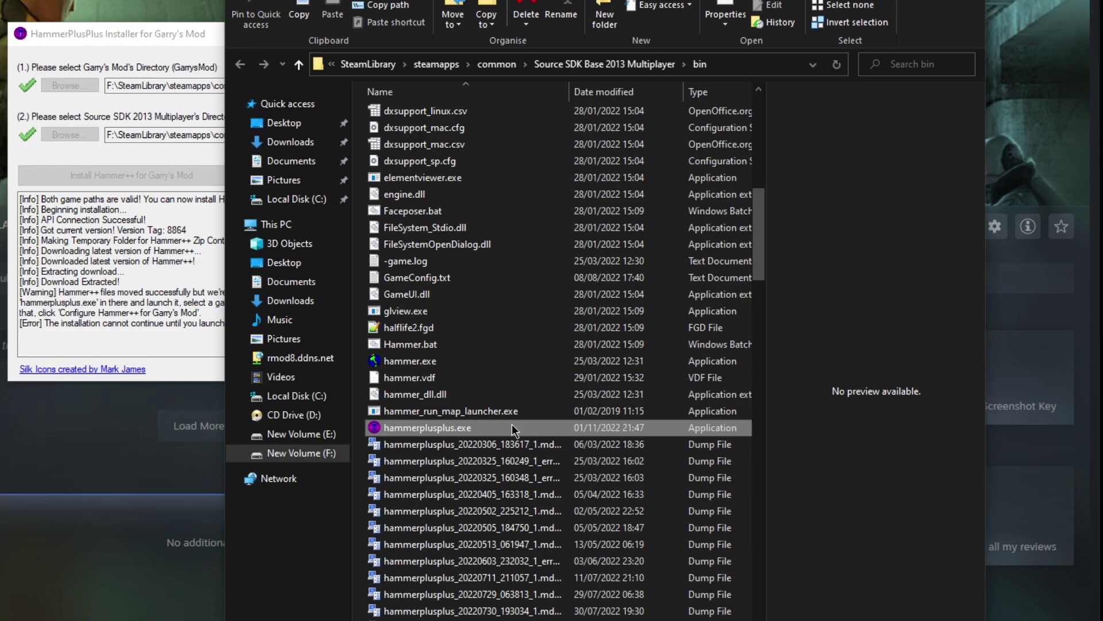
{"action": "double_click", "coordinate": [511, 428]}
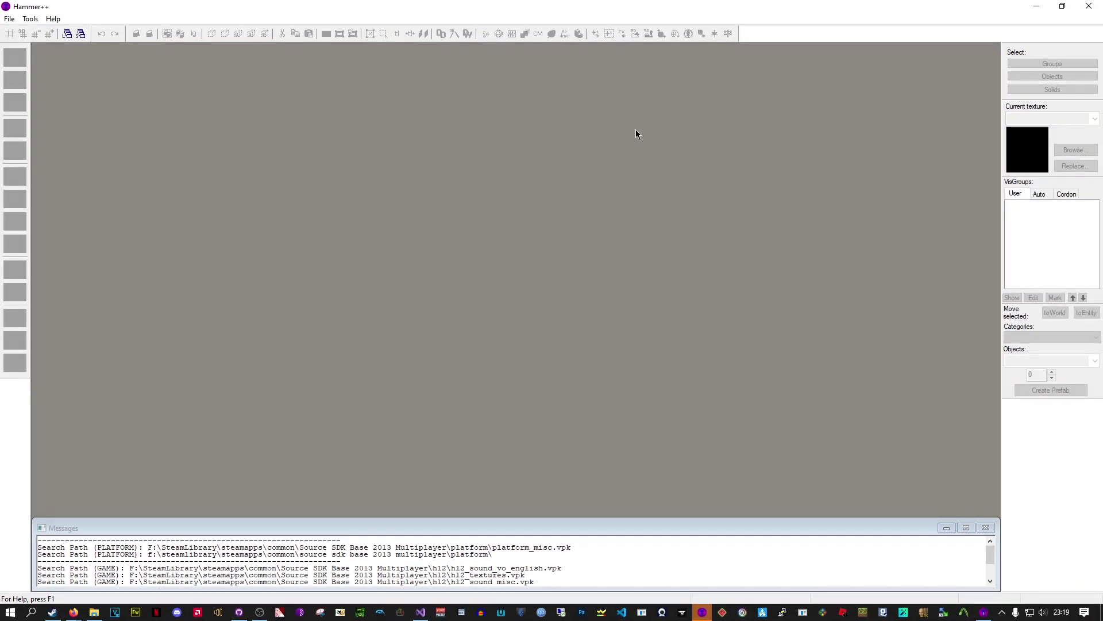
Step: Close the Hammer++ window once its first launch finishes loading
{"action": "left_click", "coordinate": [1089, 6]}
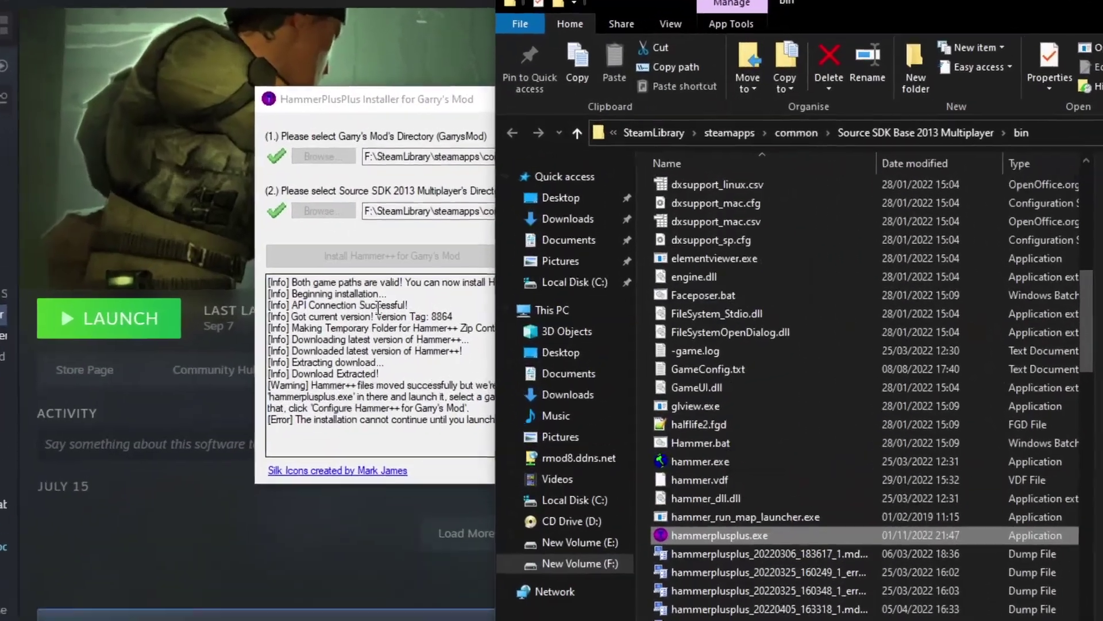
Step: Configure Hammer++ for Garry's Mod, agreeing to add its FGDs
{"action": "left_click", "coordinate": [388, 257]}
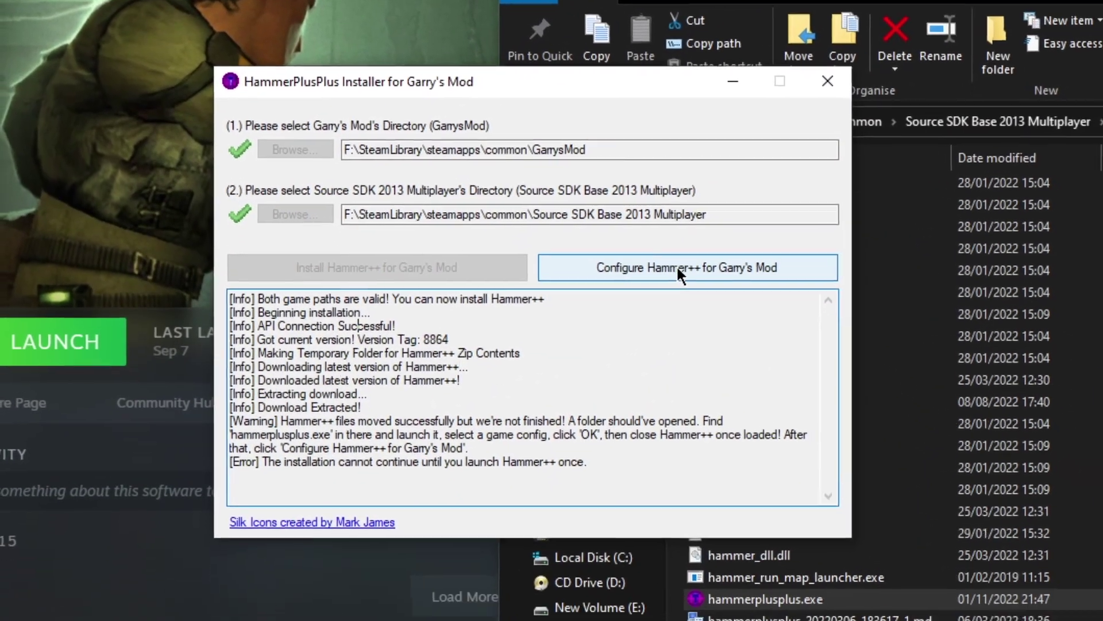
{"action": "left_click", "coordinate": [679, 269]}
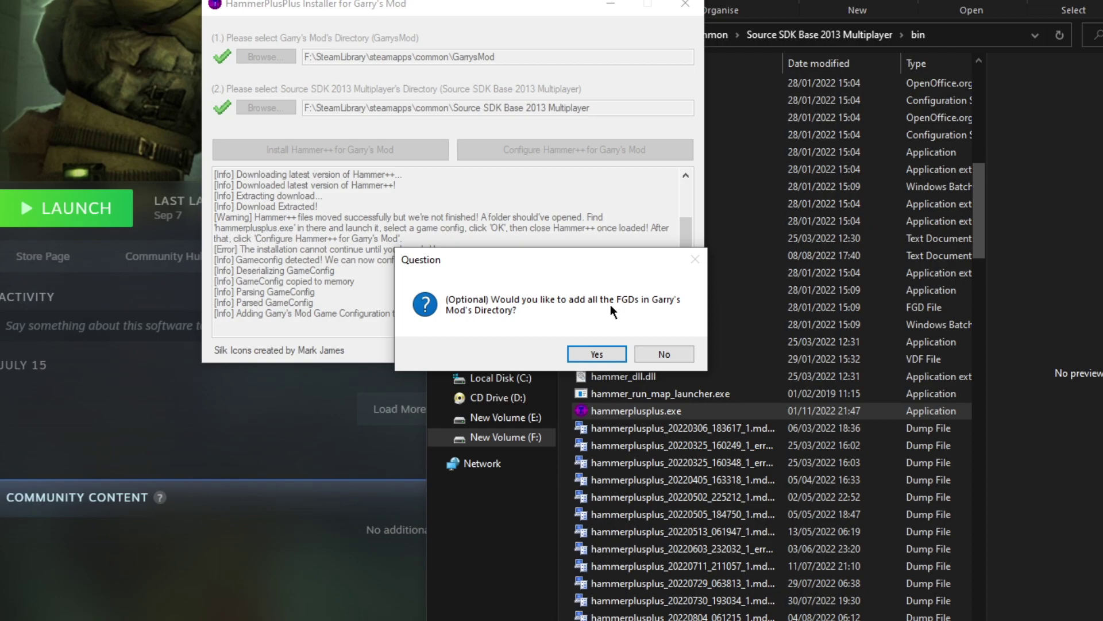
{"action": "left_click", "coordinate": [602, 352]}
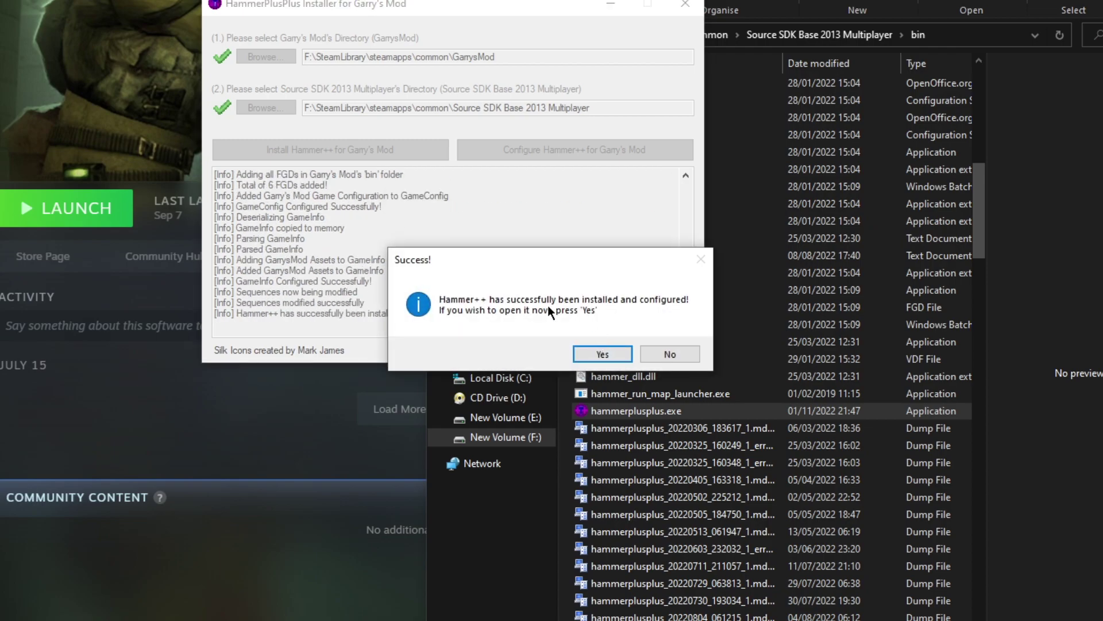
Step: Open Hammer++ with the Garry's Mod game configuration
{"action": "left_click", "coordinate": [623, 356]}
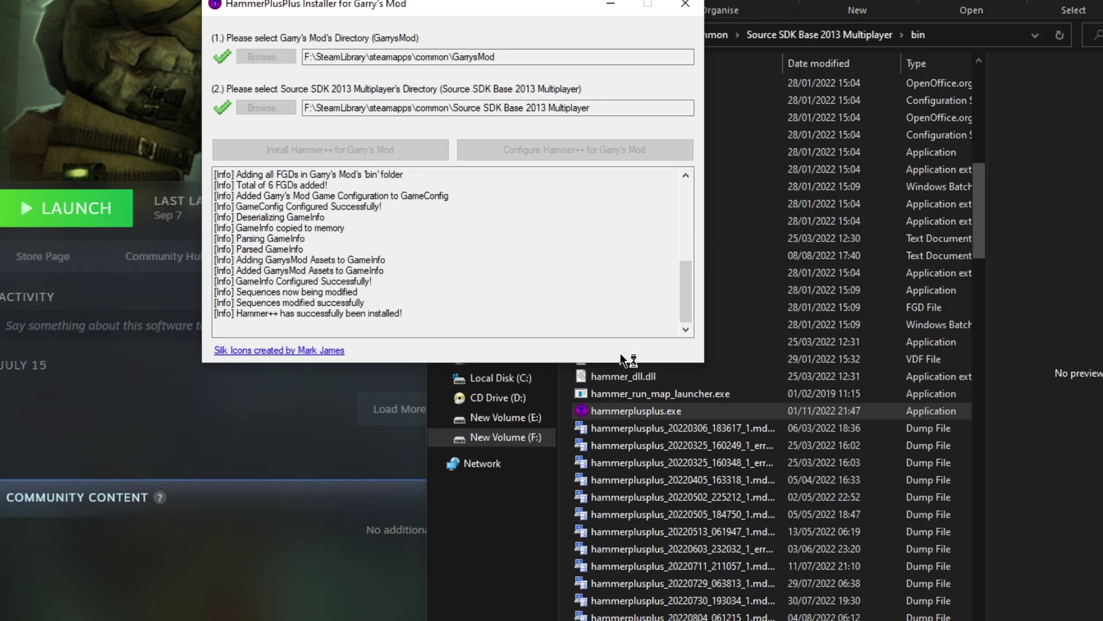
{"action": "left_click", "coordinate": [470, 269]}
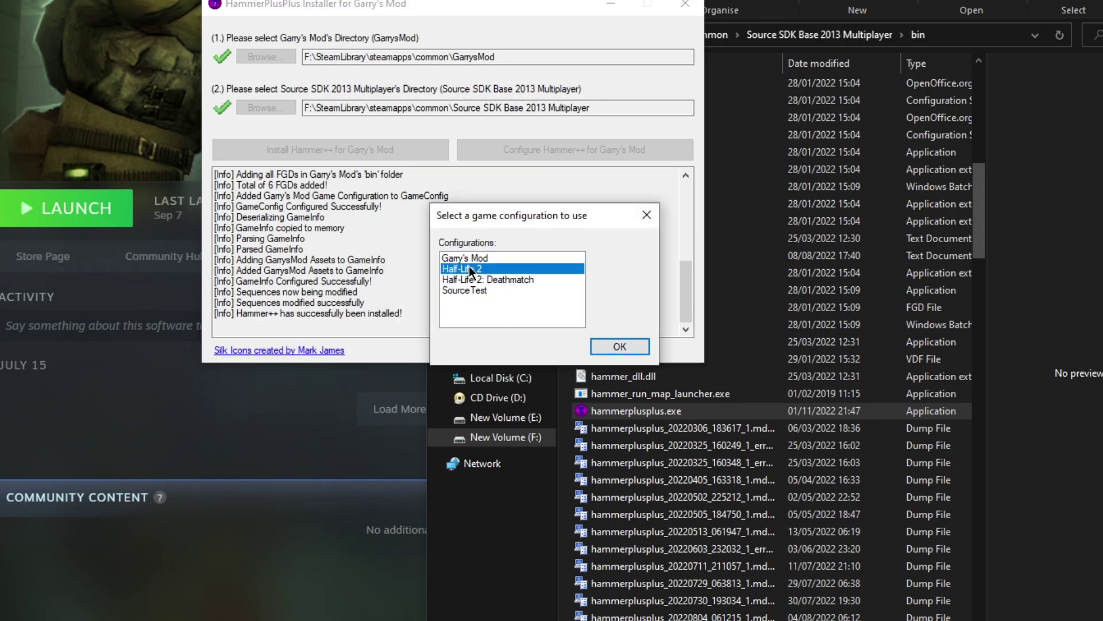
{"action": "left_click", "coordinate": [477, 258]}
{"action": "left_click", "coordinate": [631, 342]}
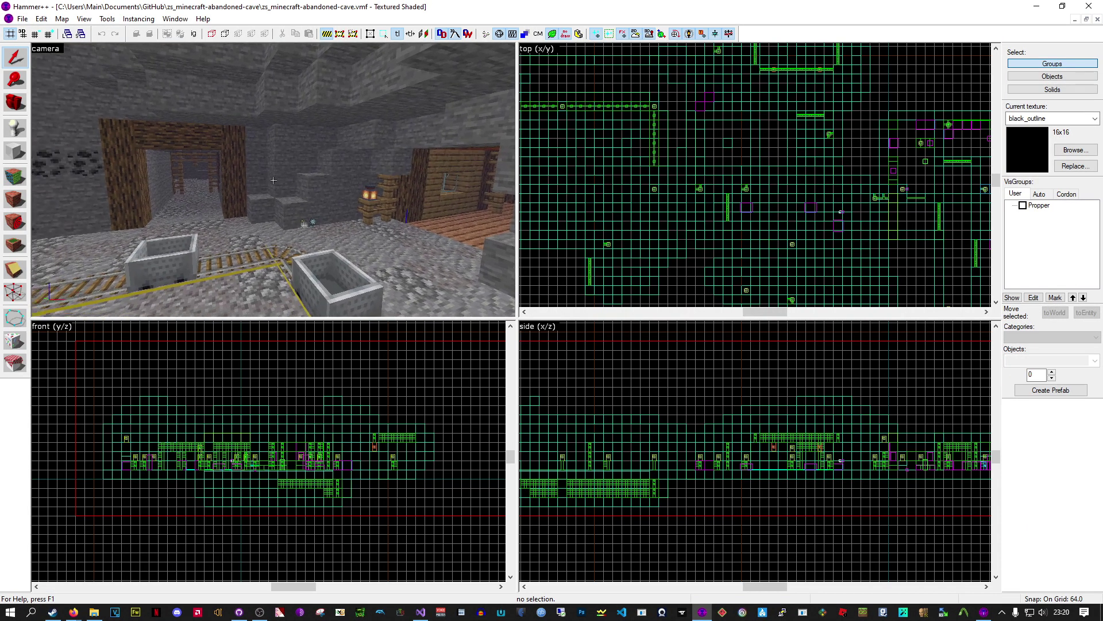
Step: Fly the 3D camera toward a lantern doorway, then back to frame the minecart and rails
{"action": "left_click_drag", "start_coordinate": [273, 180], "coordinate": [212, 185]}
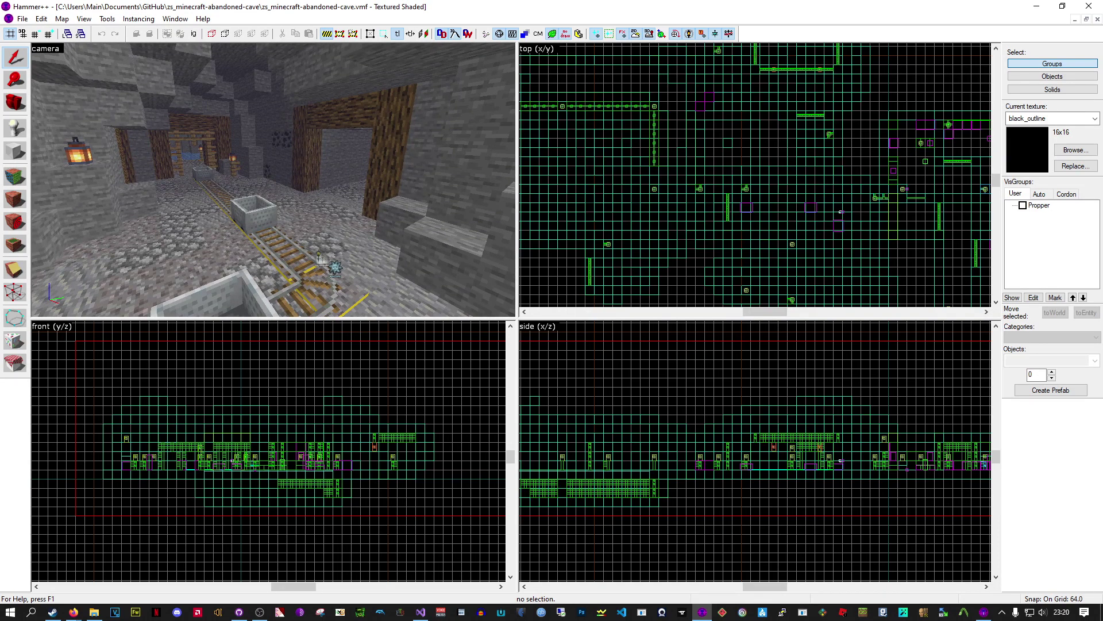
{"action": "key", "text": "w"}
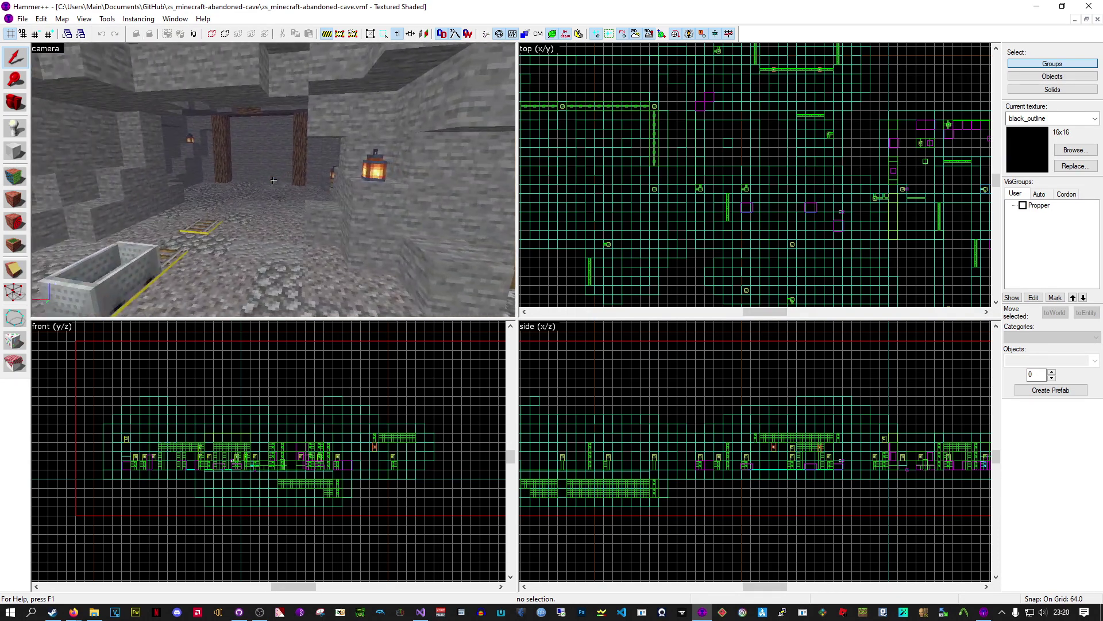
{"action": "key", "text": "s"}
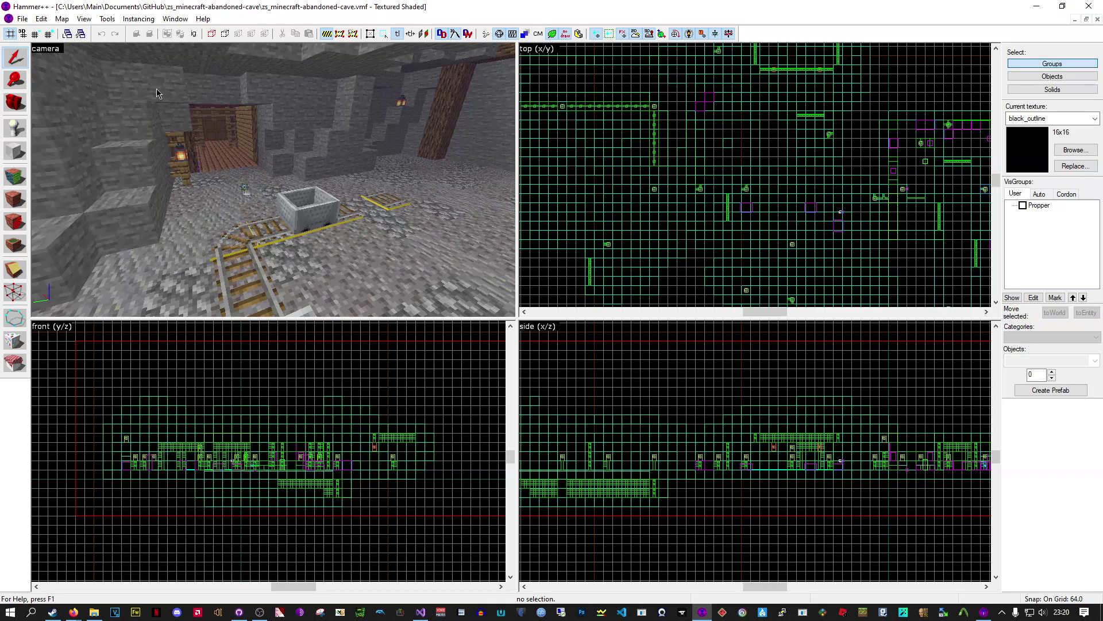
Step: Open Run Map in Expert mode and review configurations, keeping GarrysMod (Fast)
{"action": "left_click", "coordinate": [23, 19]}
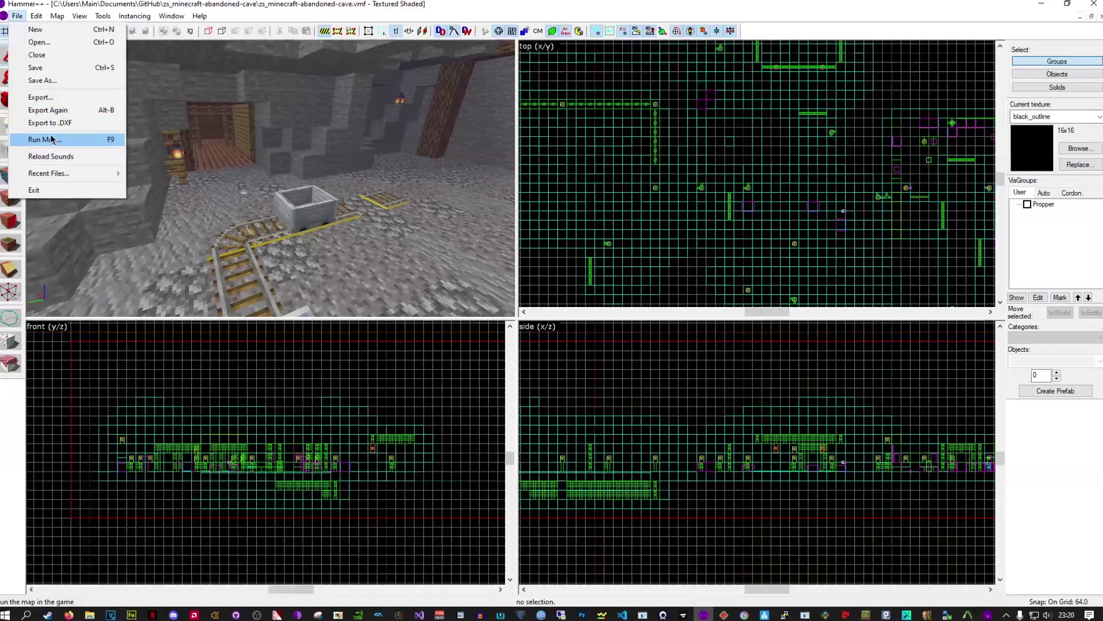
{"action": "left_click", "coordinate": [51, 139]}
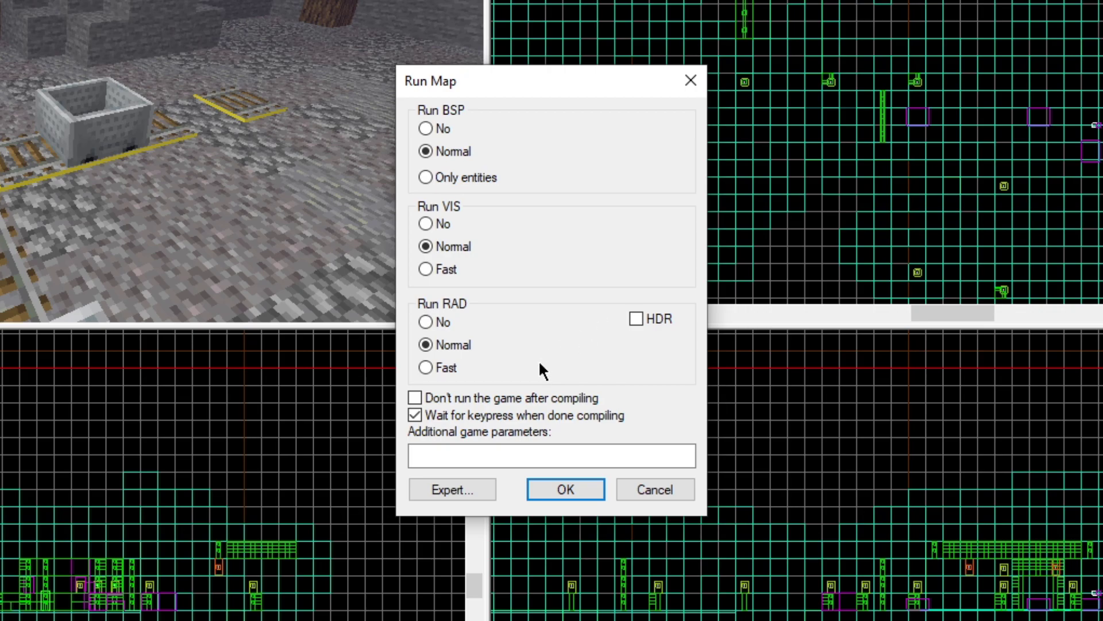
{"action": "left_click", "coordinate": [464, 485]}
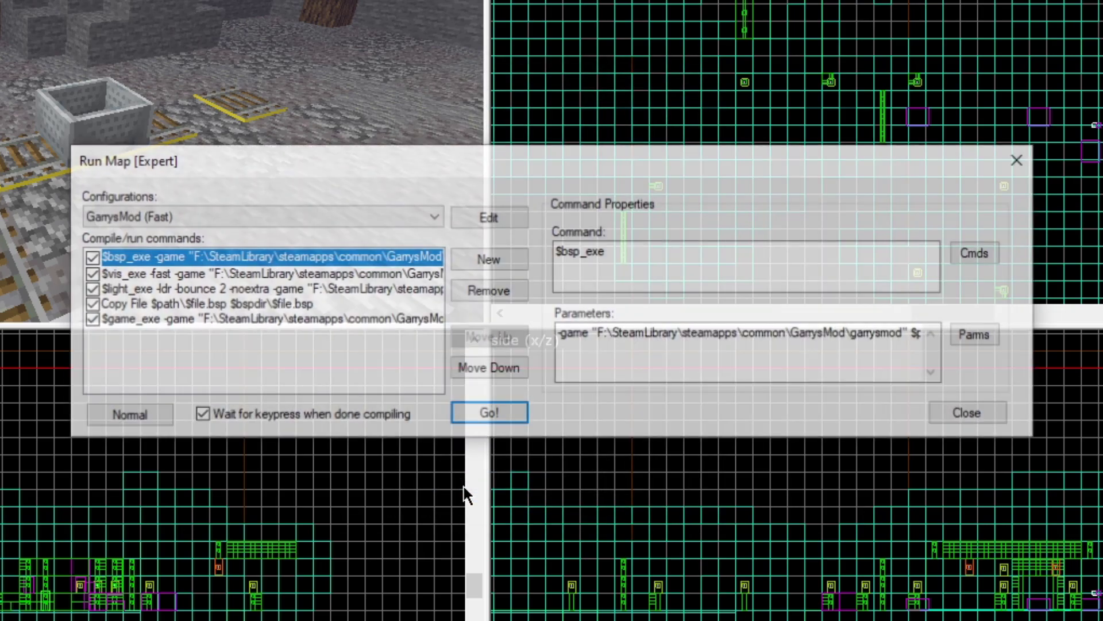
{"action": "left_click", "coordinate": [296, 217]}
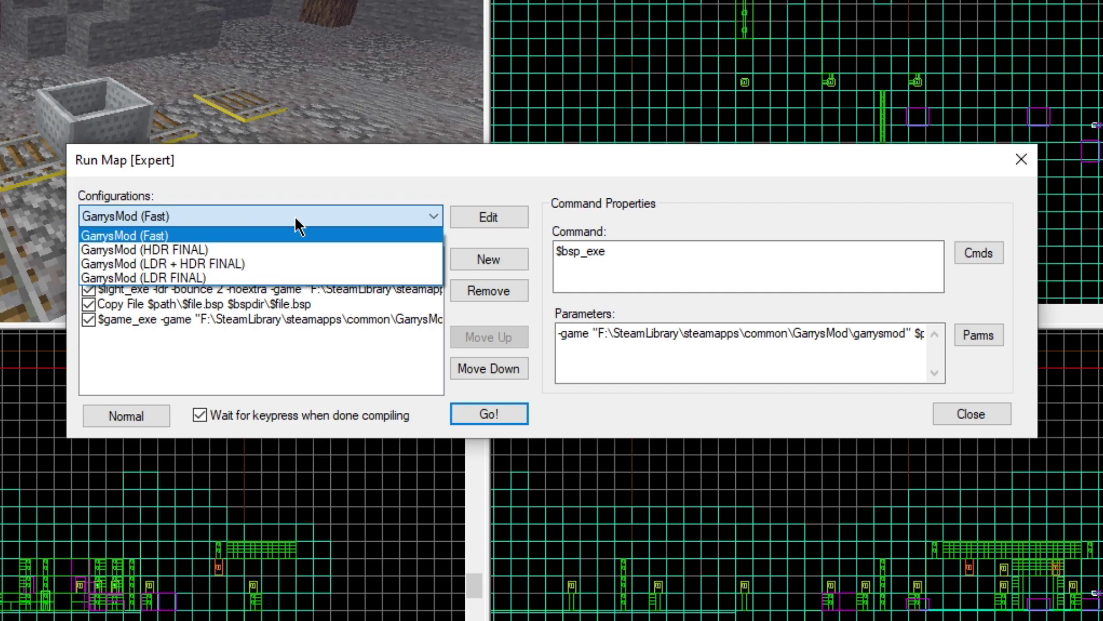
{"action": "left_click", "coordinate": [232, 234]}
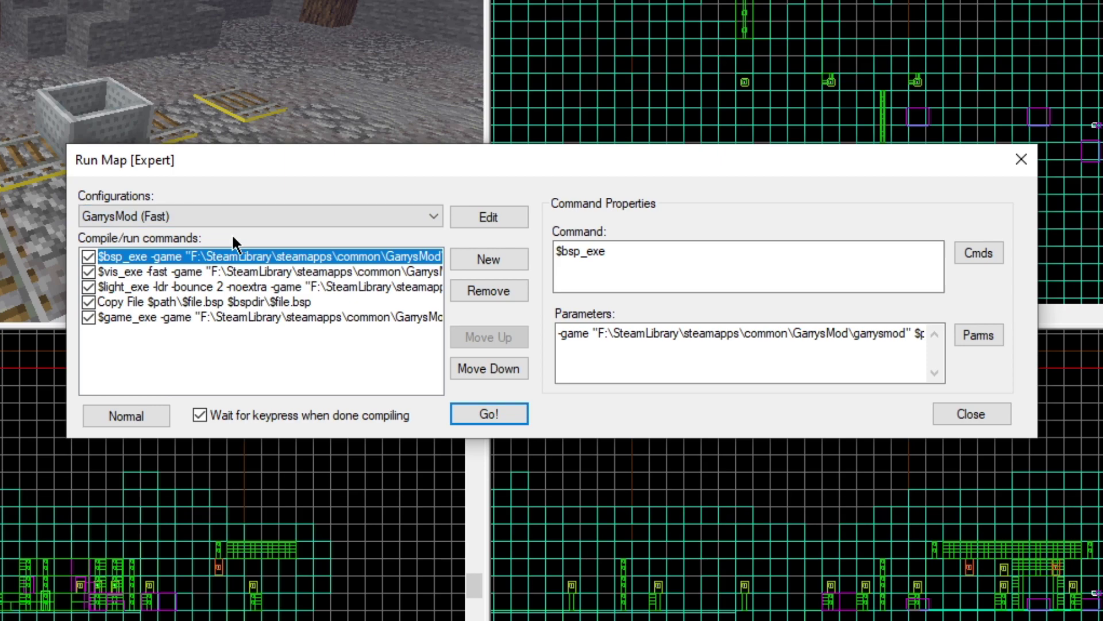
Step: Pick GarrysMod (LDR FINAL) from the Run Map [Expert] configurations list
{"action": "left_click", "coordinate": [208, 215]}
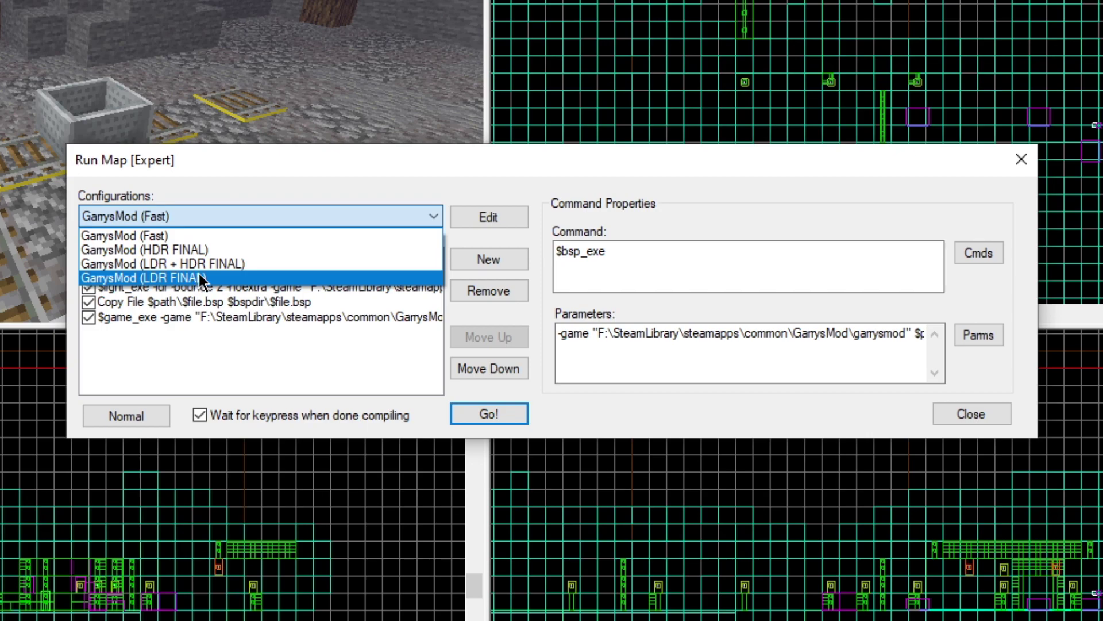
{"action": "left_click", "coordinate": [200, 278]}
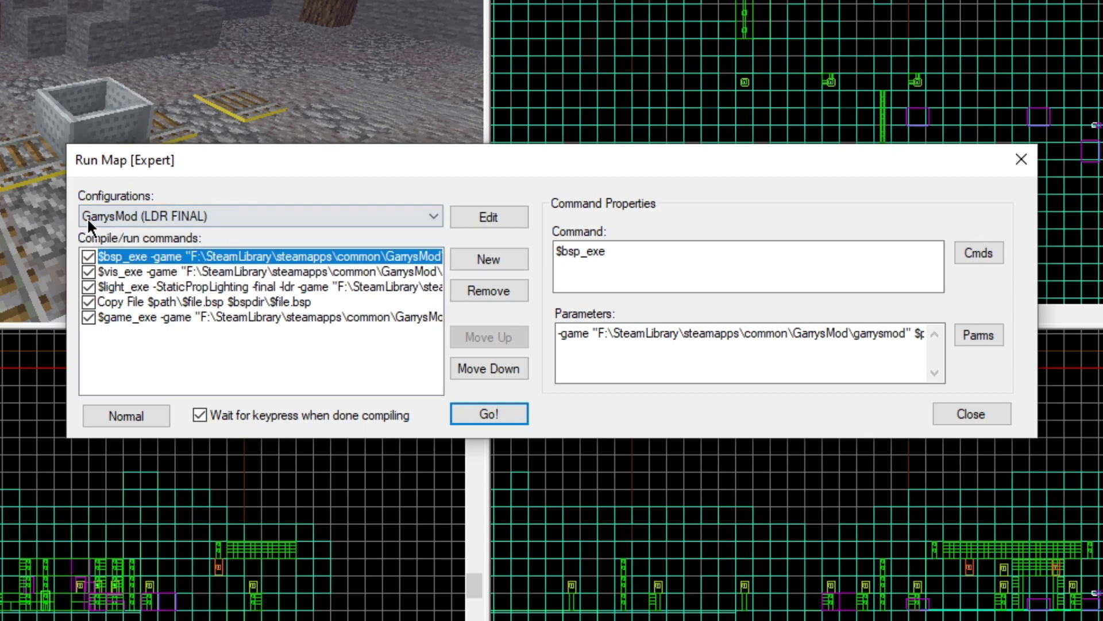
{"action": "left_click", "coordinate": [177, 216]}
Step: Switch to GarrysMod (Fast), toggle the vis and lighting steps off and on, and review their parameters
{"action": "left_click", "coordinate": [163, 236]}
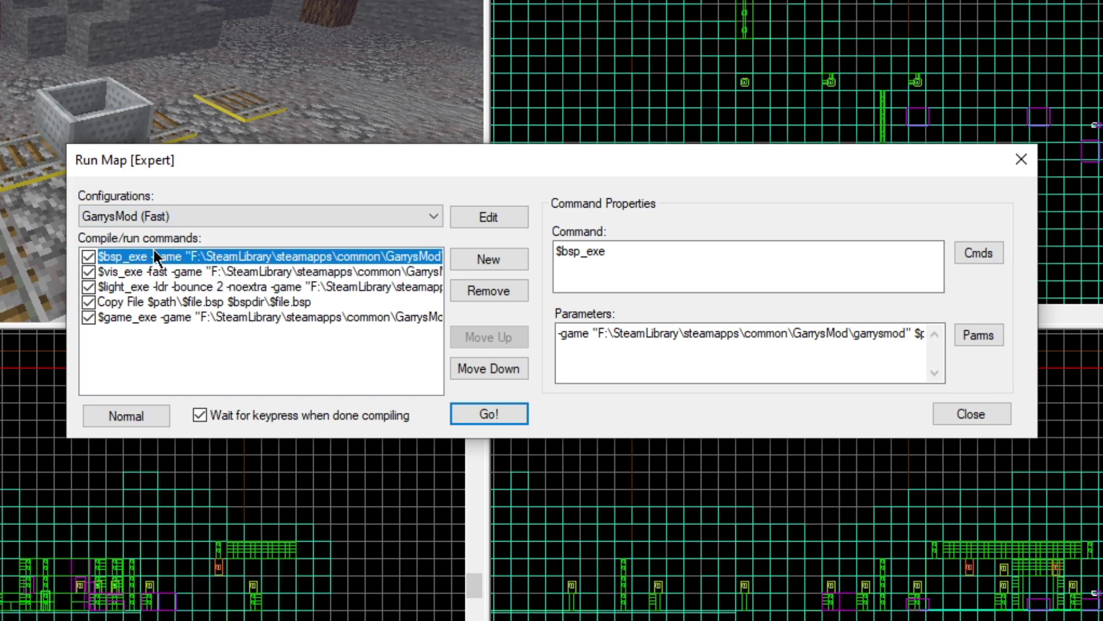
{"action": "left_click", "coordinate": [88, 272]}
{"action": "left_click", "coordinate": [88, 286]}
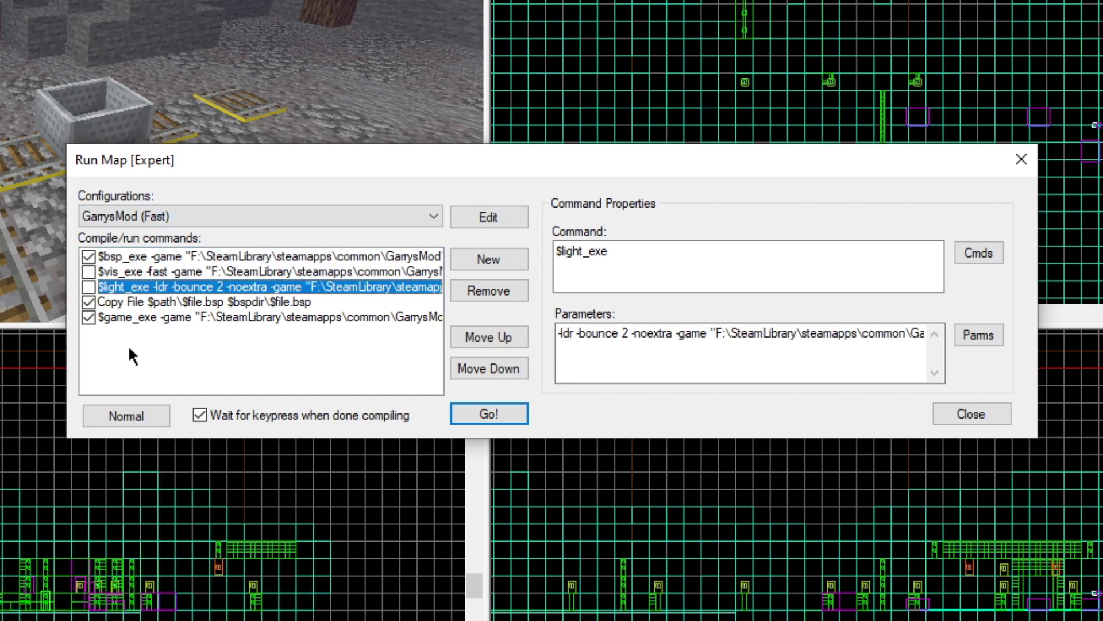
{"action": "left_click", "coordinate": [139, 270]}
{"action": "left_click", "coordinate": [138, 286]}
{"action": "left_click", "coordinate": [118, 273]}
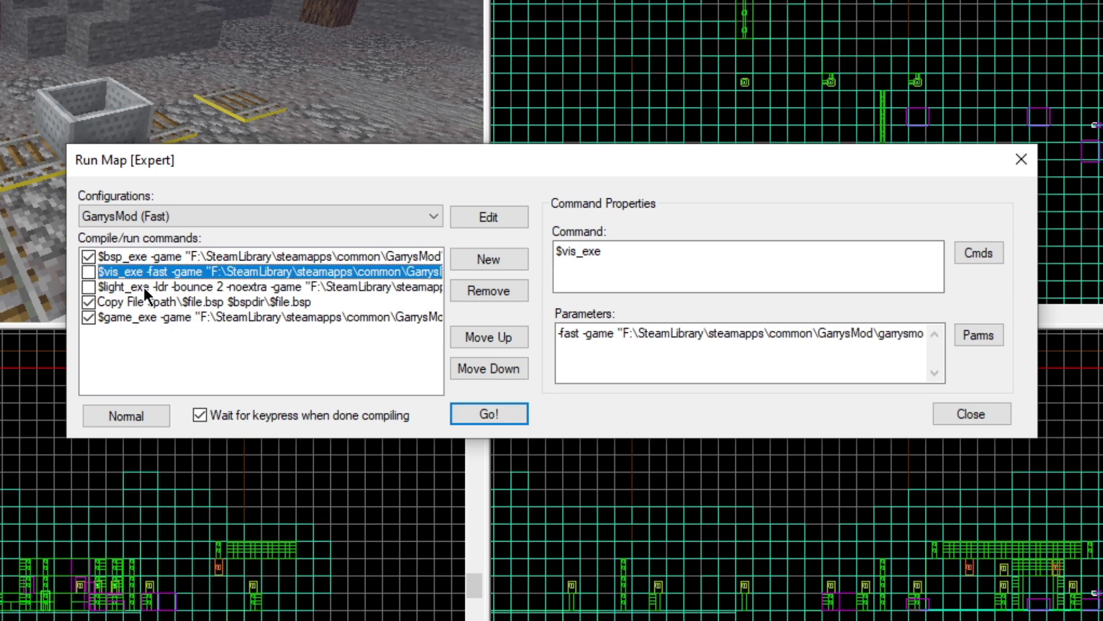
{"action": "left_click", "coordinate": [88, 285]}
Step: Keep GarrysMod (Fast) as the configuration and compile the map to launch it in Garry's Mod
{"action": "left_click", "coordinate": [282, 218]}
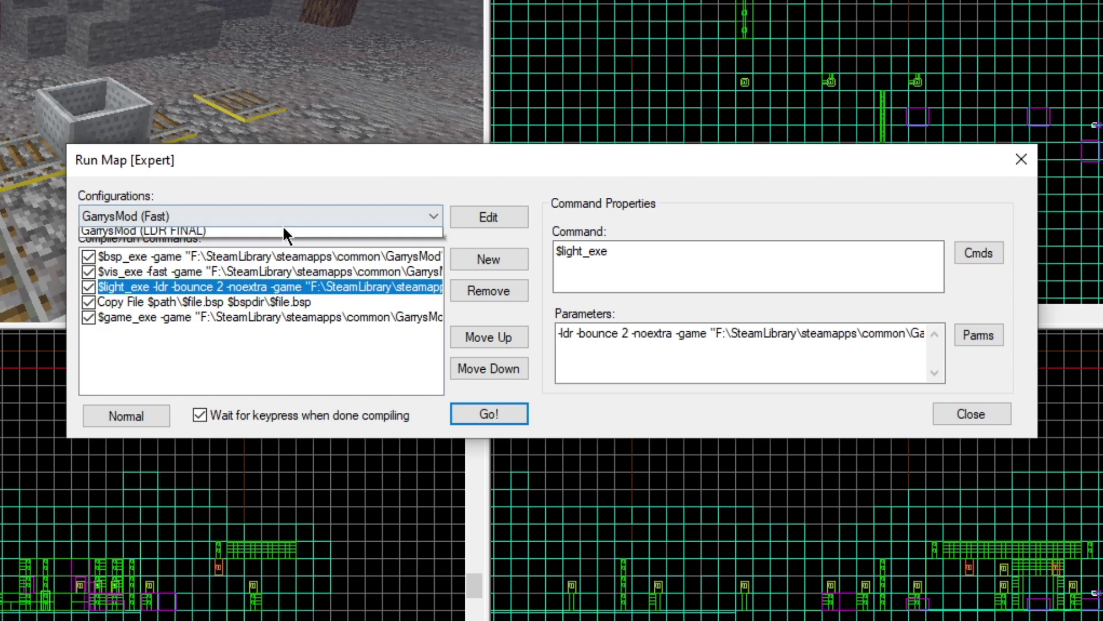
{"action": "left_click", "coordinate": [265, 237]}
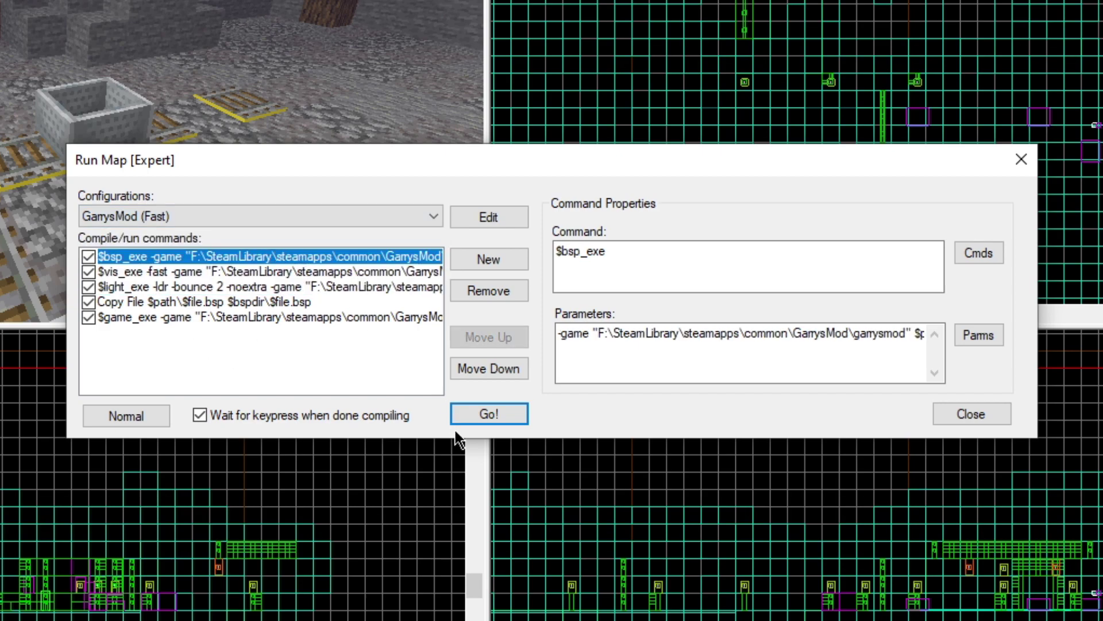
{"action": "left_click", "coordinate": [489, 413]}
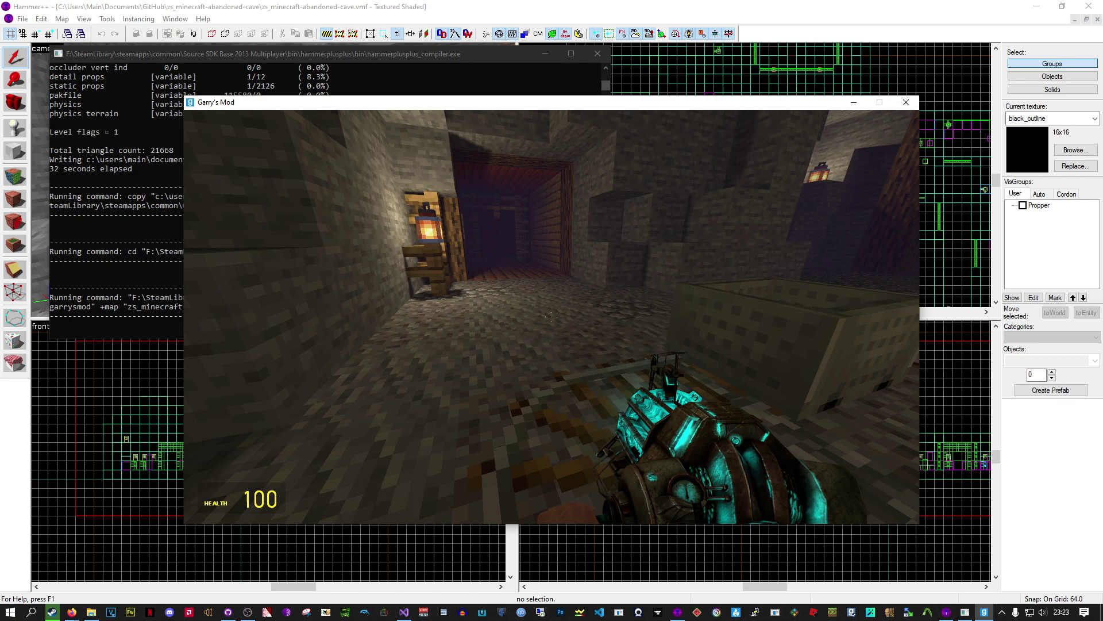
Step: Walk through the cave from the lantern wall to the minecarts on the rails
{"action": "key", "text": "w"}
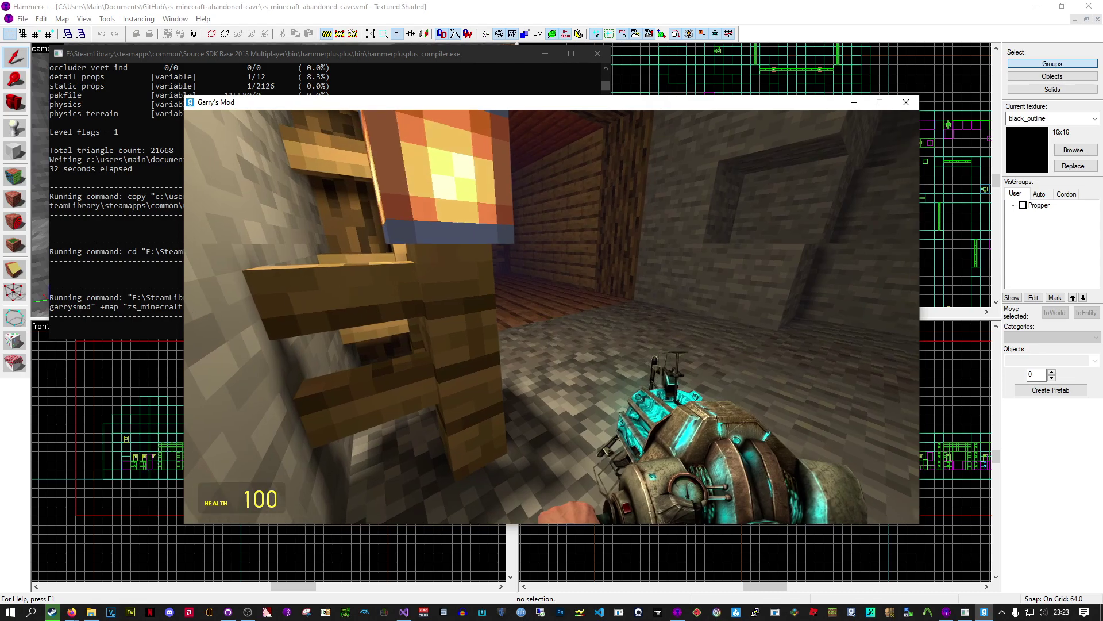
{"action": "key", "text": "w"}
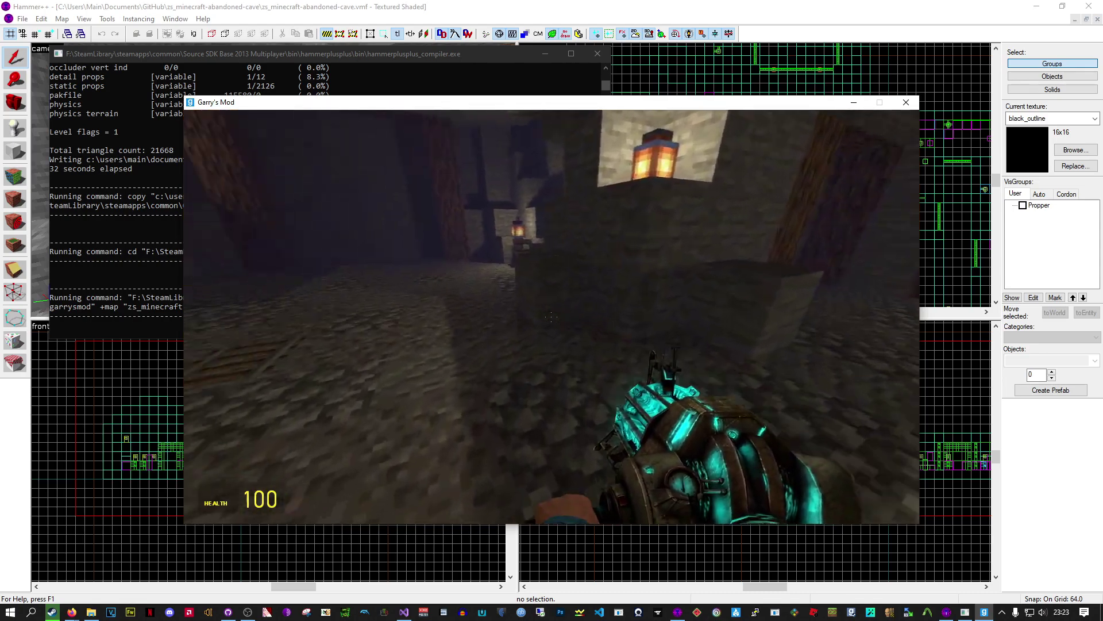
{"action": "key", "text": "w"}
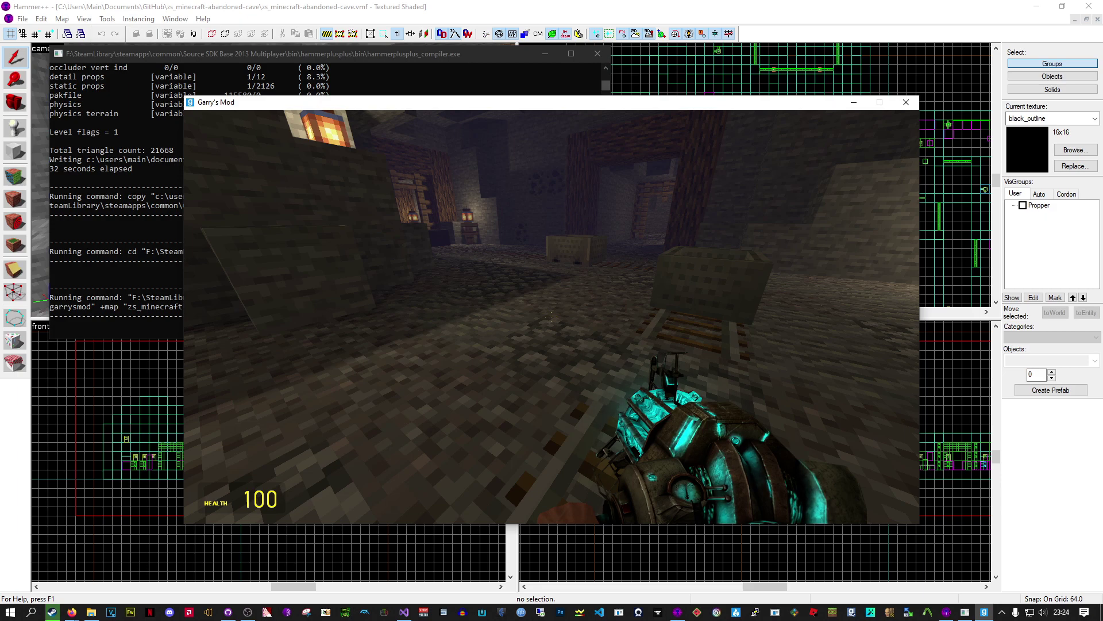
{"action": "key", "text": "w"}
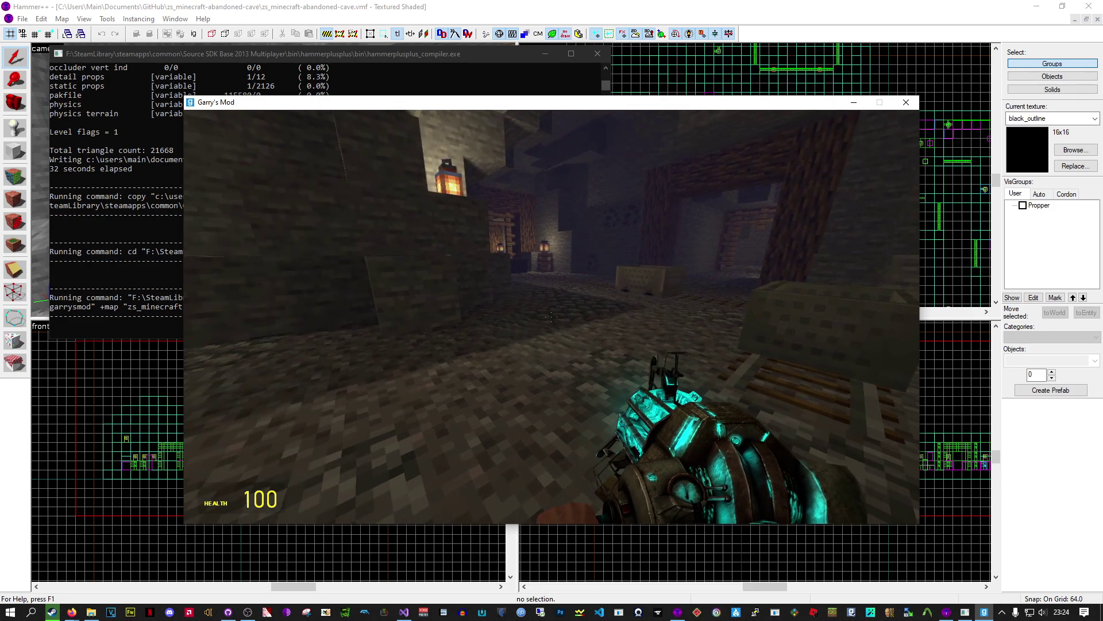